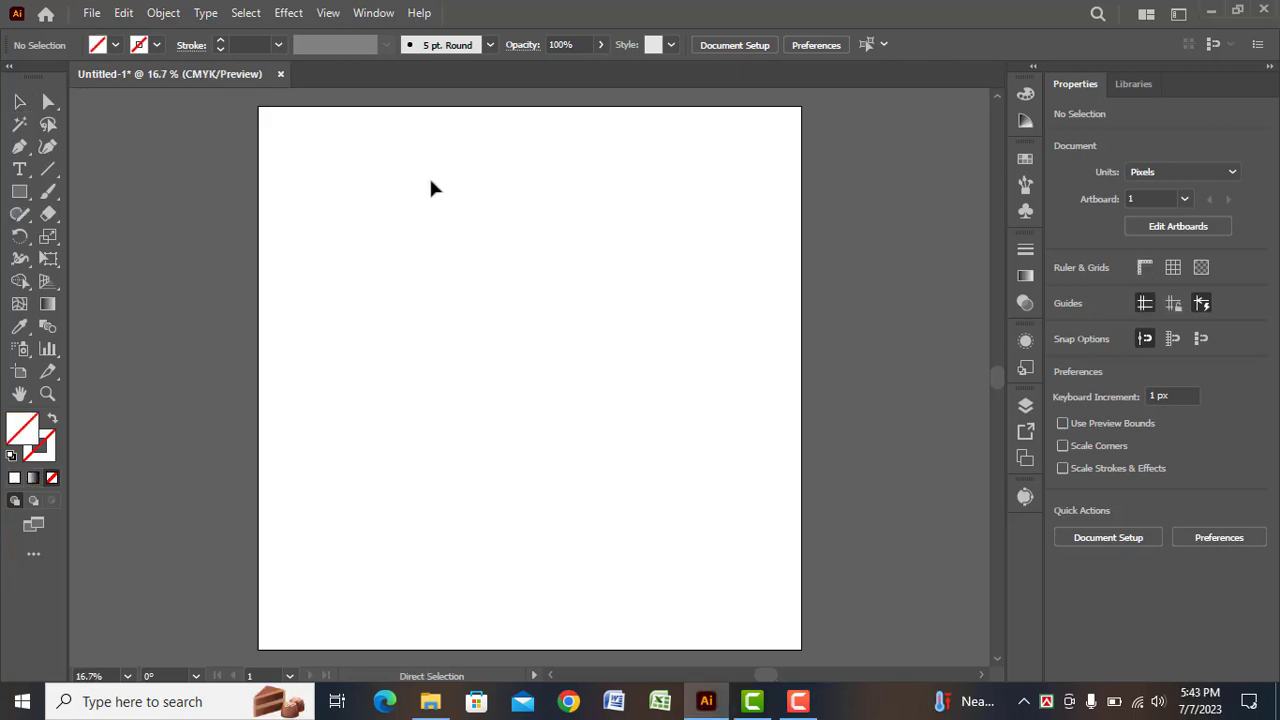
- Show the rulers and centre a horizontal guide vertically on the artboard
key(ctrl+r)
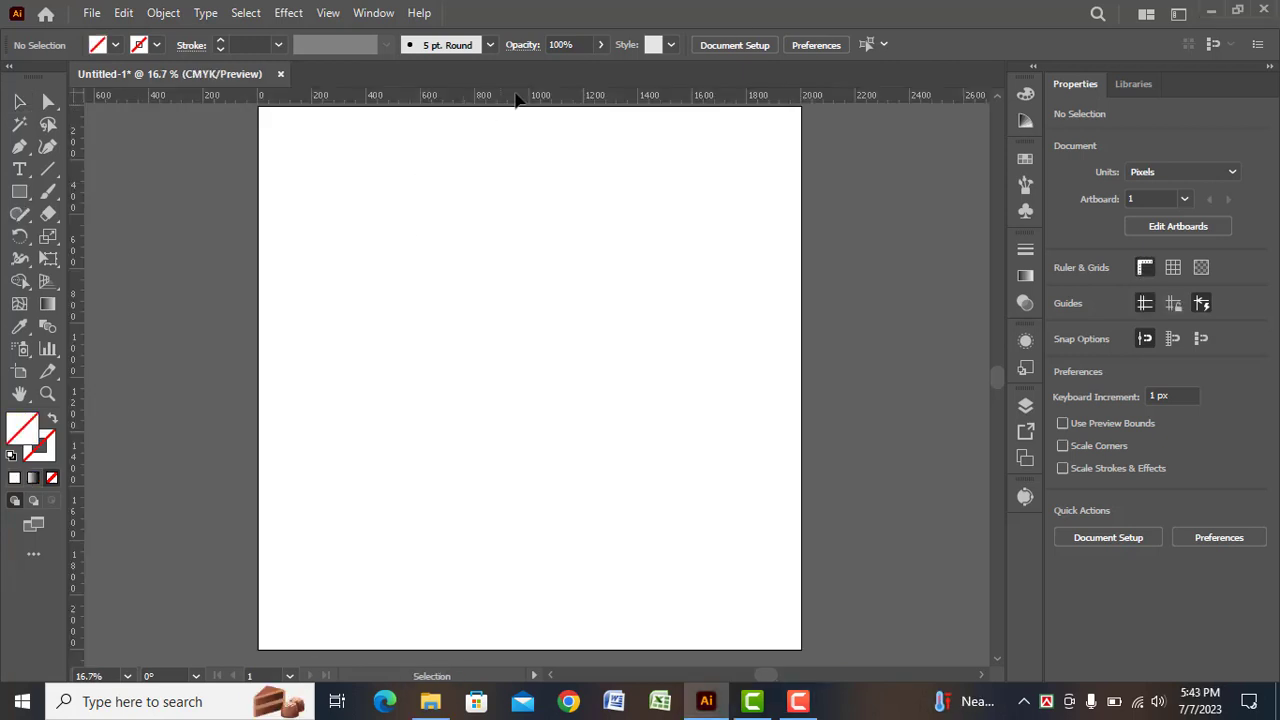
drag(517, 97, 450, 372)
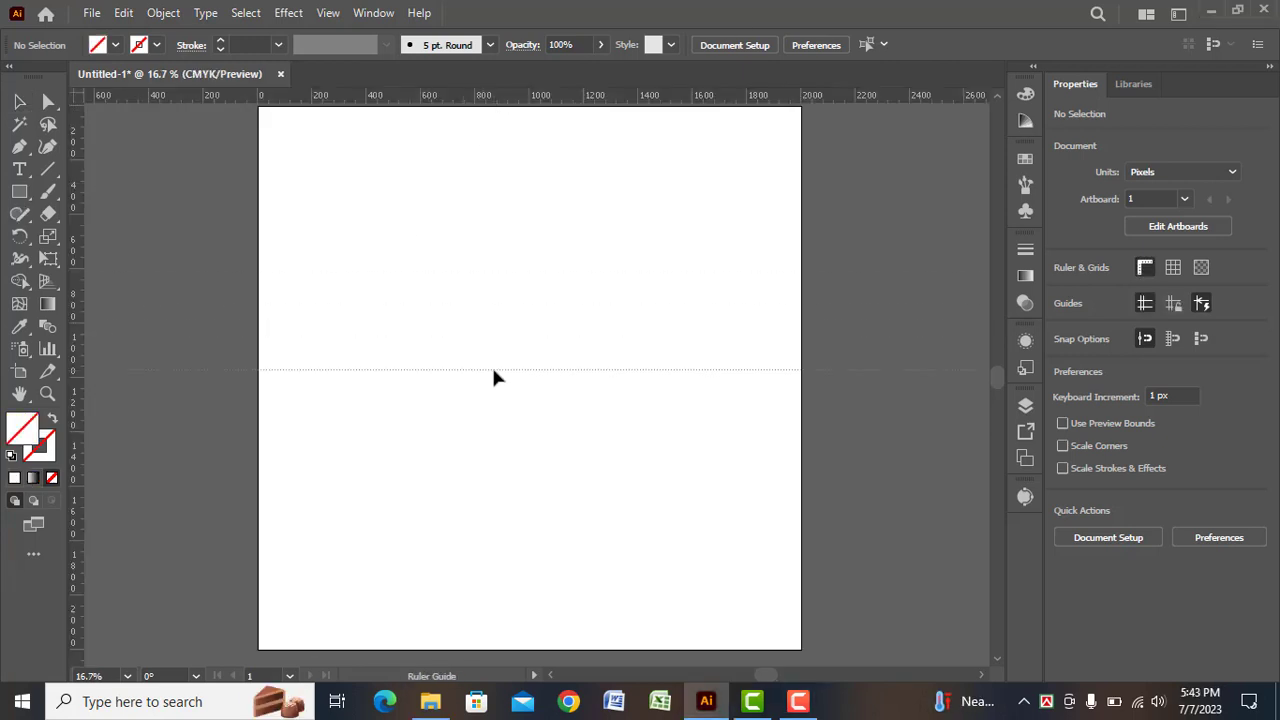
click(378, 14)
click(449, 244)
click(628, 178)
mouse_move(737, 134)
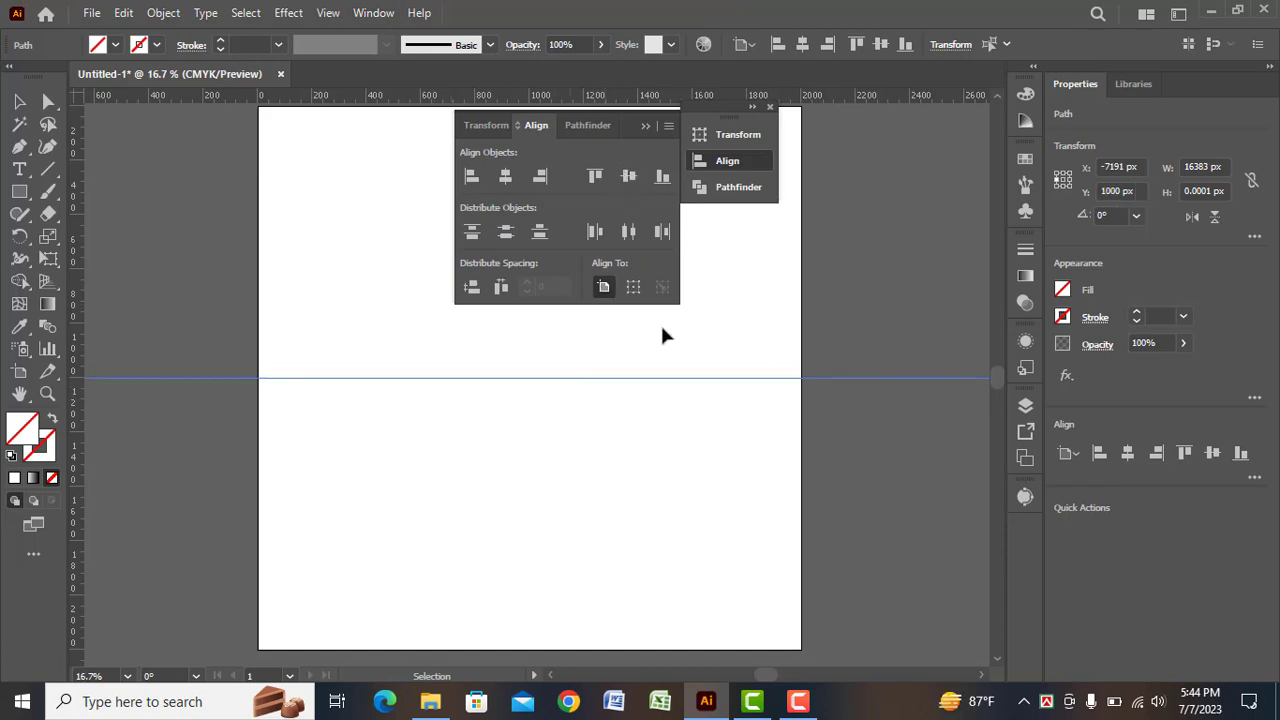
click(769, 107)
- Copy the guide at 30° rotations to form a twelve-spoke star, and show the Layers panel
right_click(467, 379)
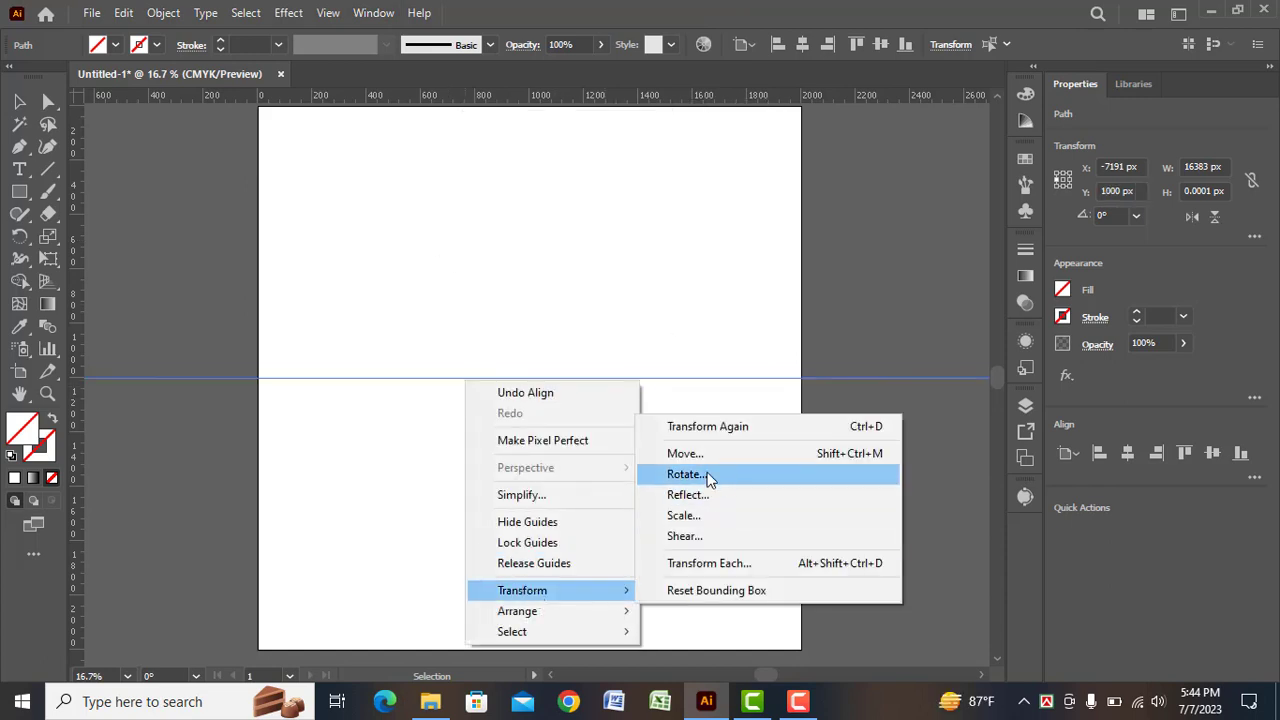
click(709, 476)
click(537, 419)
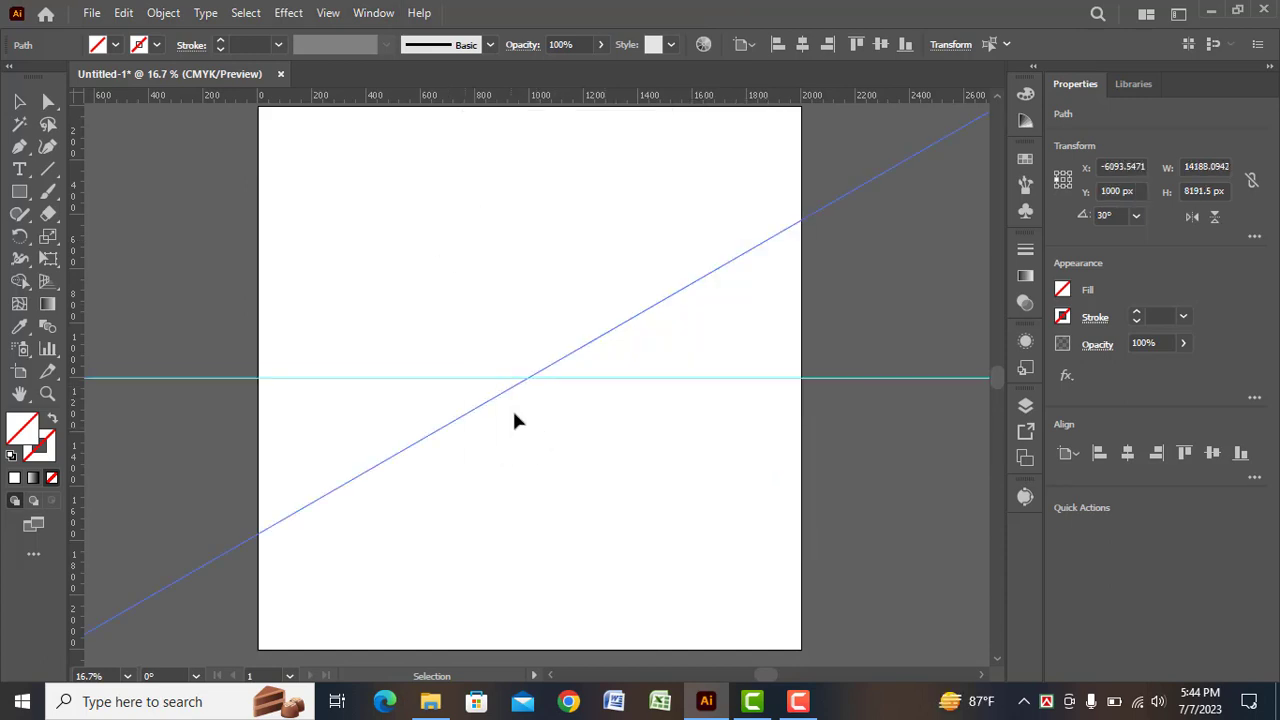
key(ctrl+d)
key(ctrl+d)
key(ctrl+d)
click(628, 480)
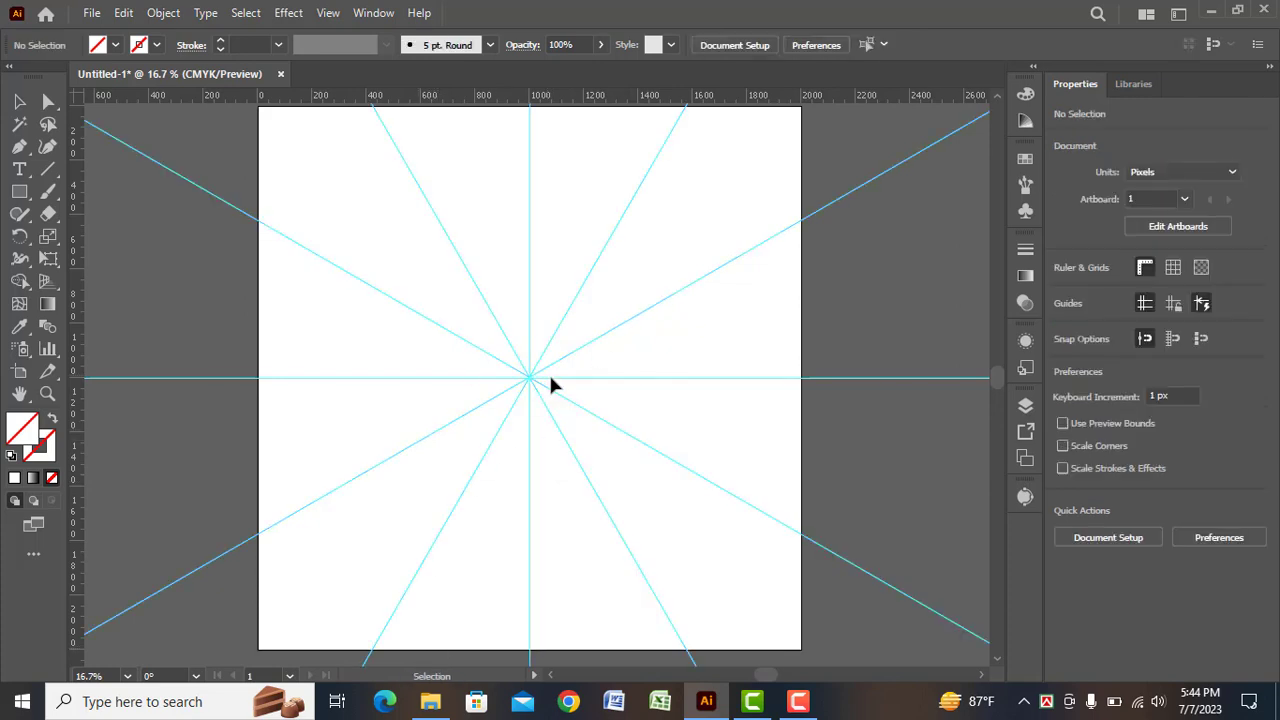
click(1026, 405)
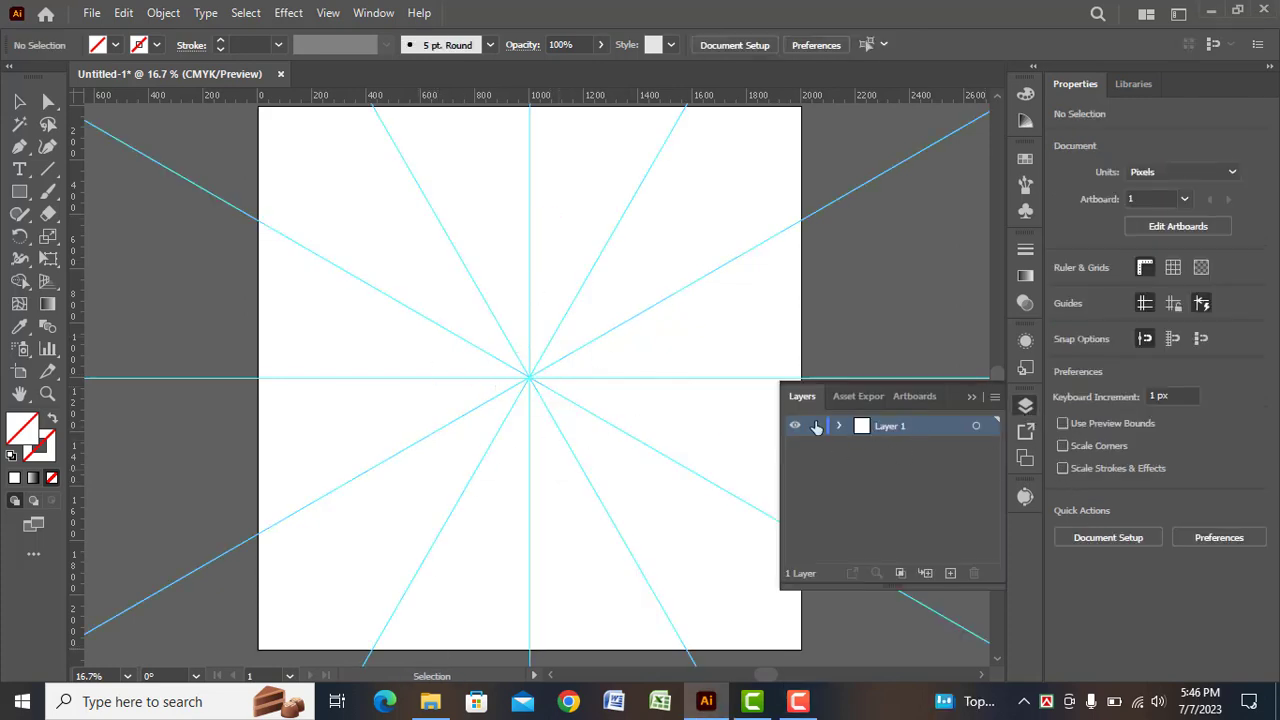
- Draw a large circle from the guides' centre with a black 1 pt outline
drag(19, 191, 95, 238)
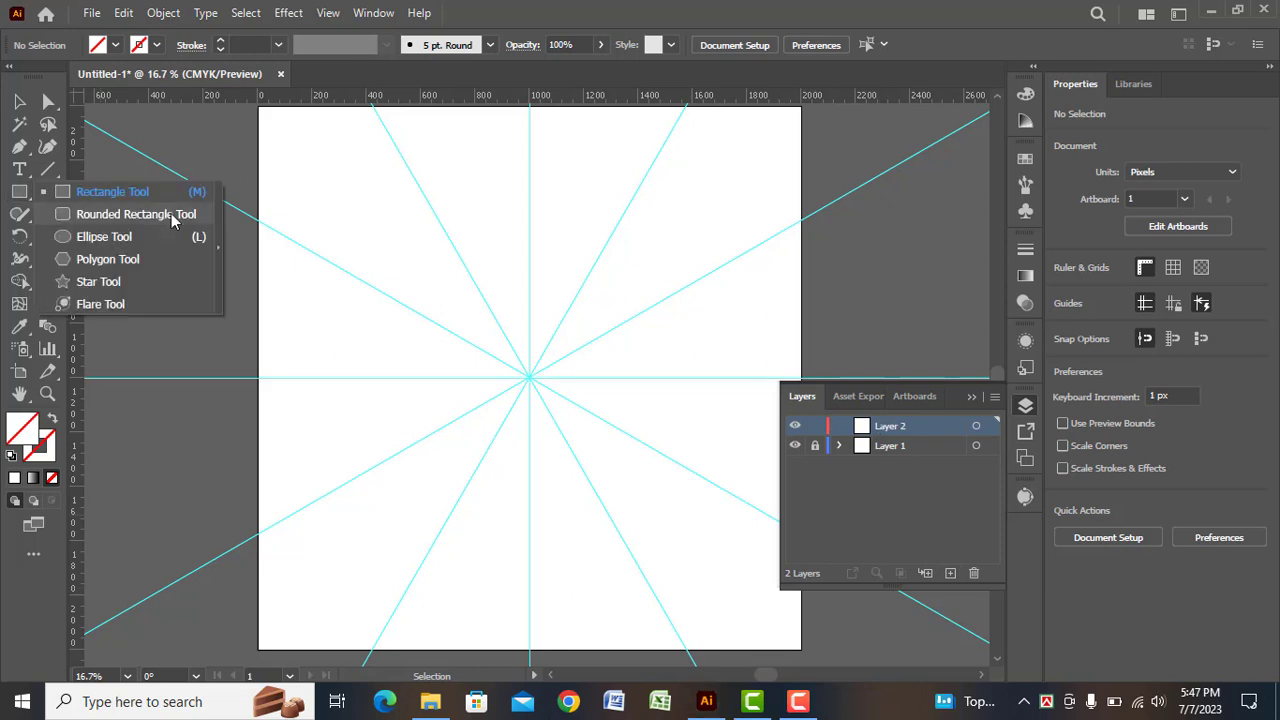
drag(529, 375, 649, 640)
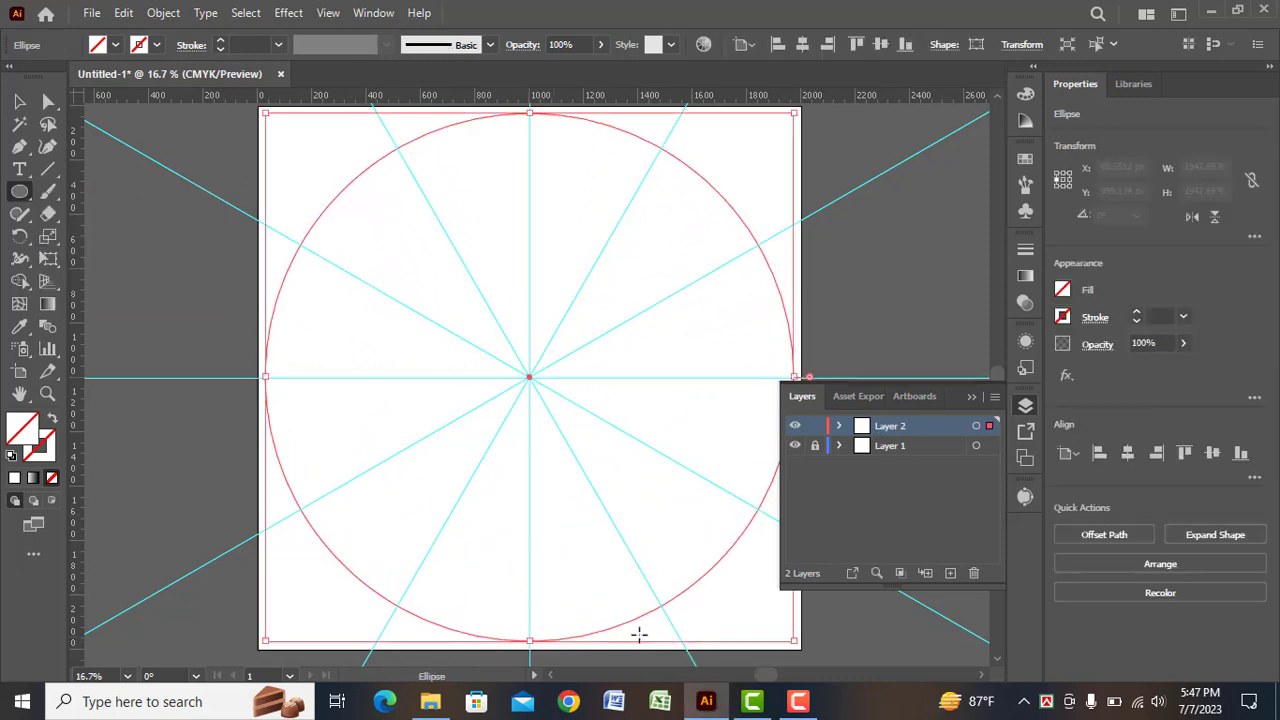
click(156, 44)
click(56, 139)
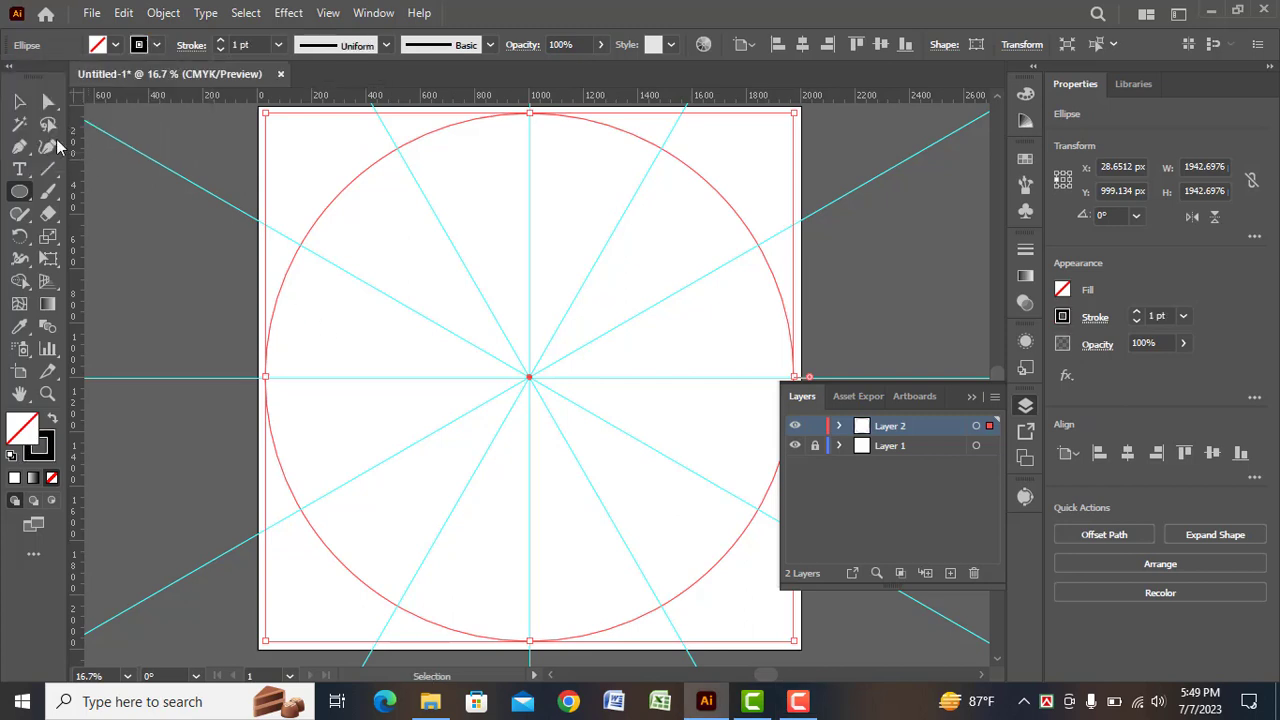
key(v)
- Select the big circle and collapse Layer 2's contents
click(175, 279)
click(779, 289)
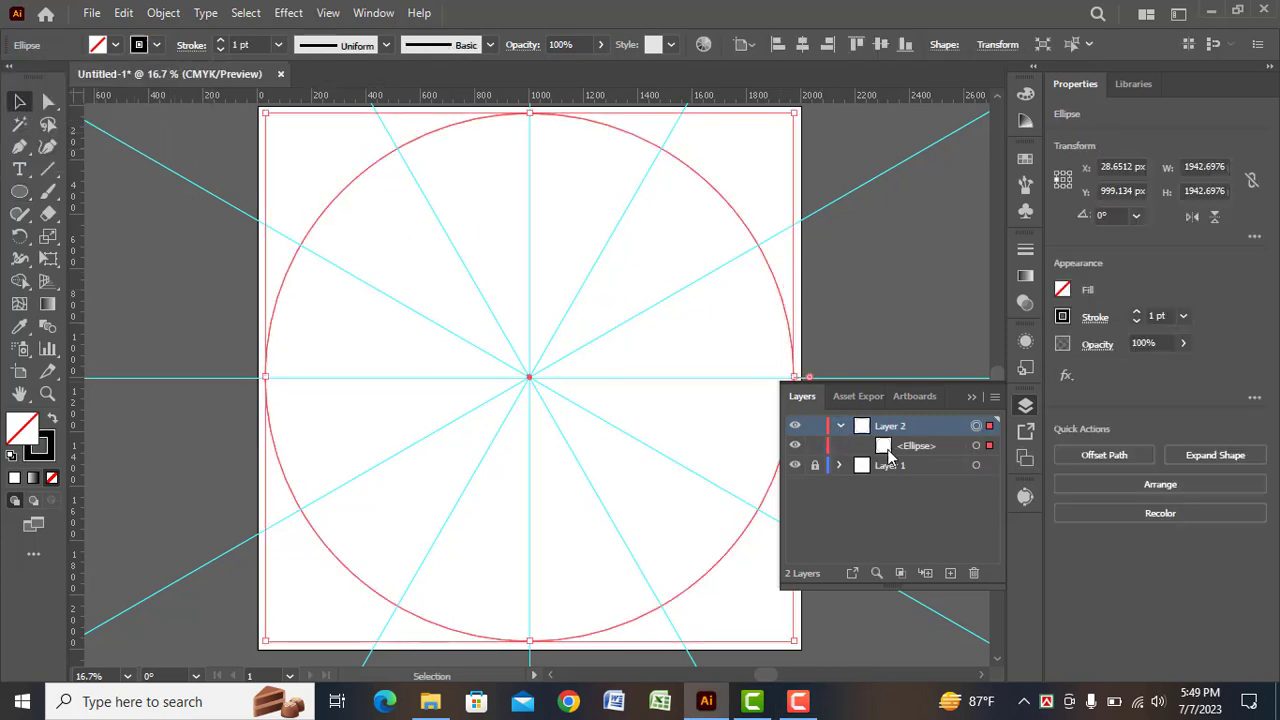
click(841, 426)
click(288, 12)
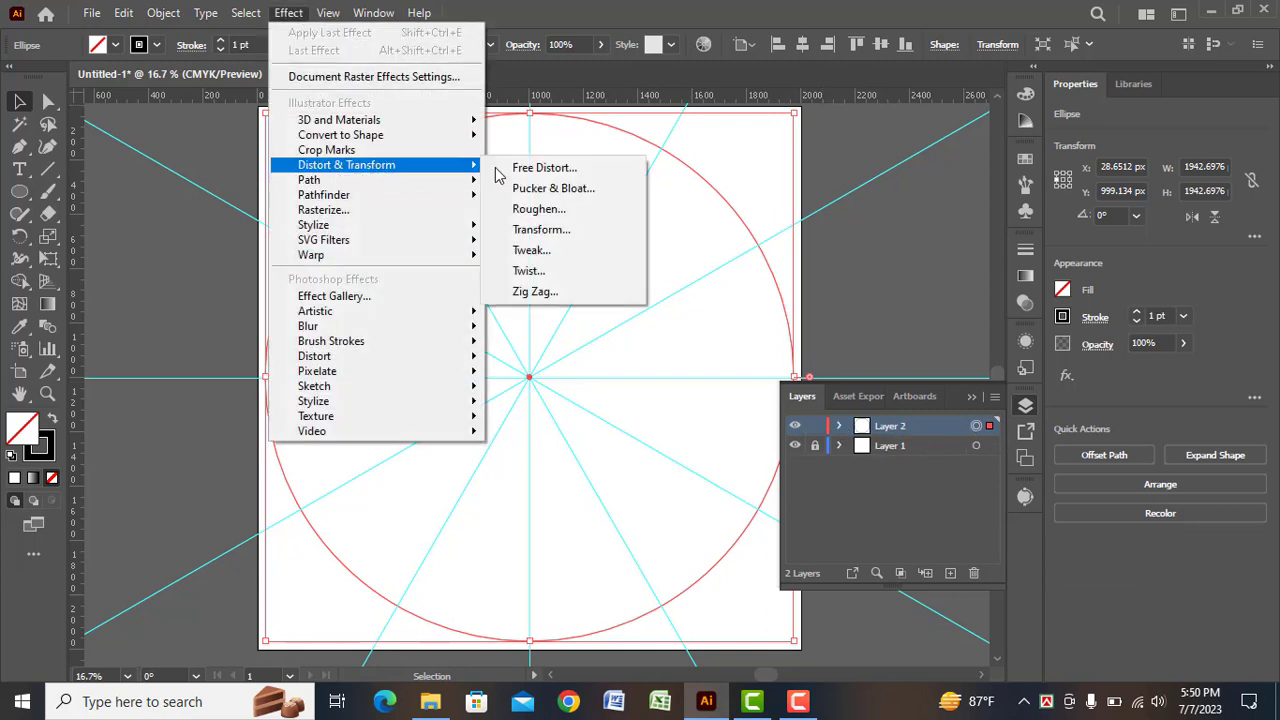
- Apply a Transform effect with angle 360/12 and 11 copies to the circle, then lock it
click(545, 233)
click(812, 398)
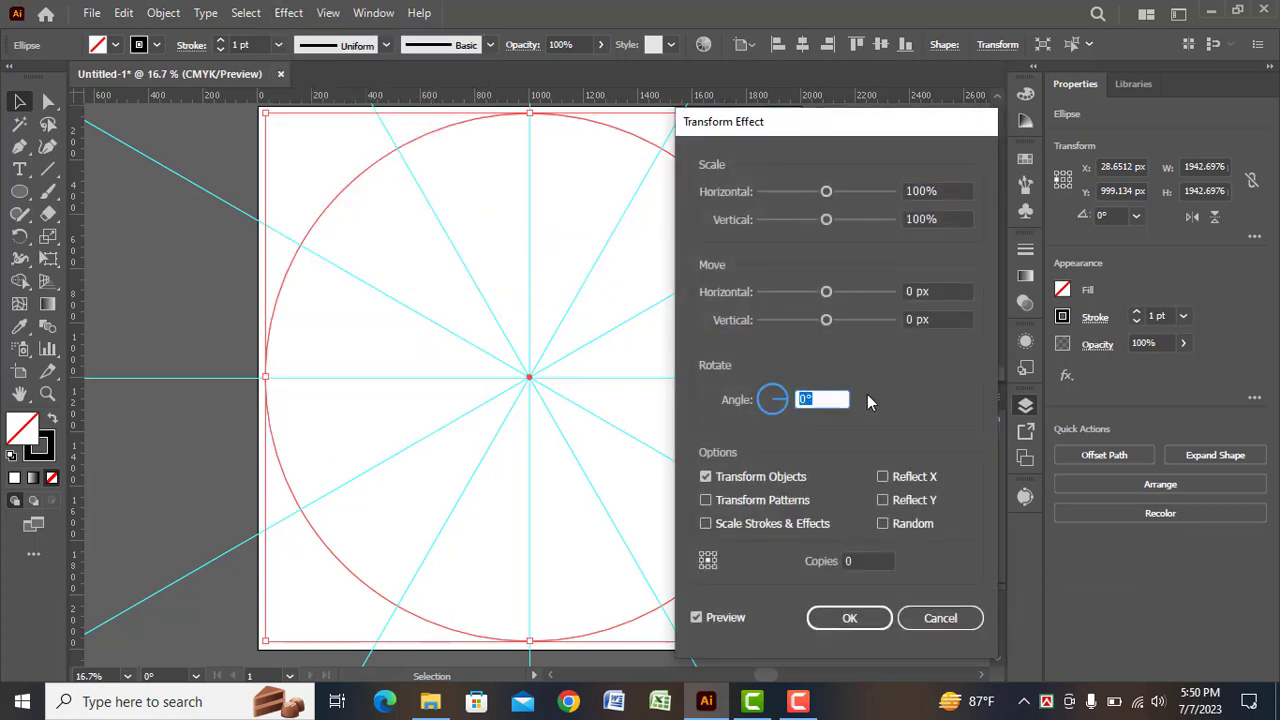
text(360/12)
click(884, 568)
text(11)
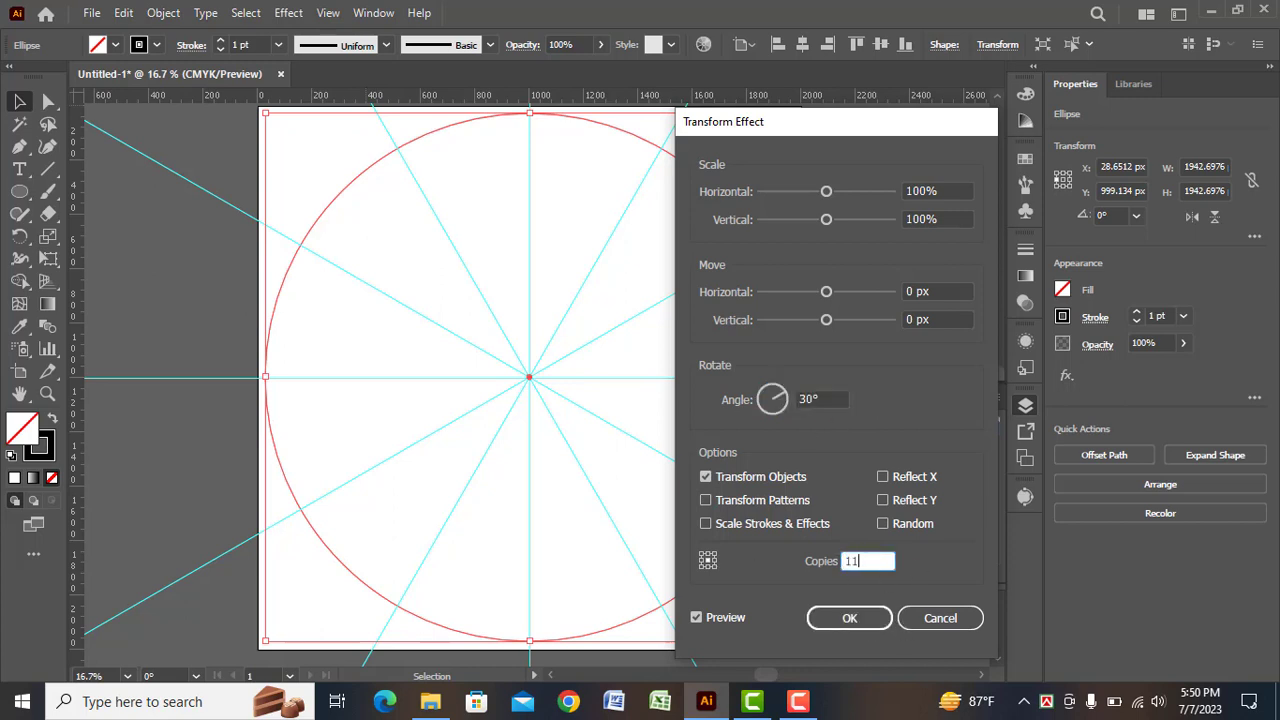
click(849, 618)
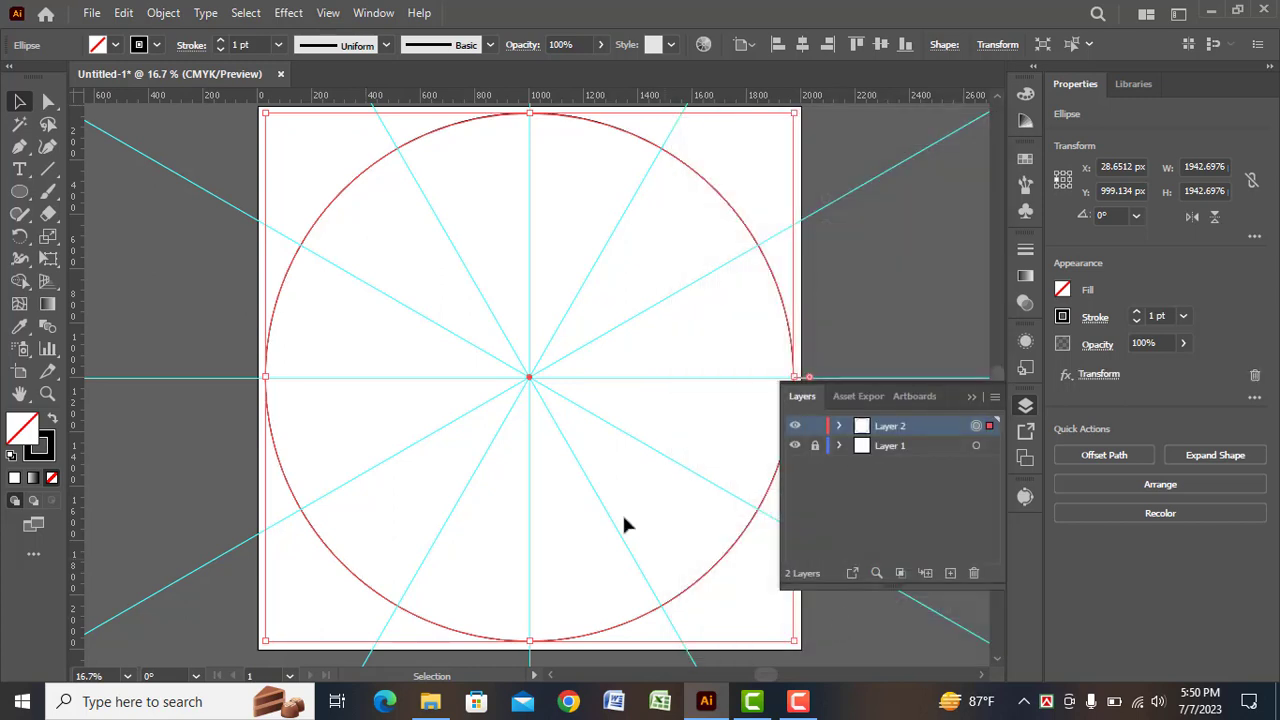
click(840, 426)
click(815, 446)
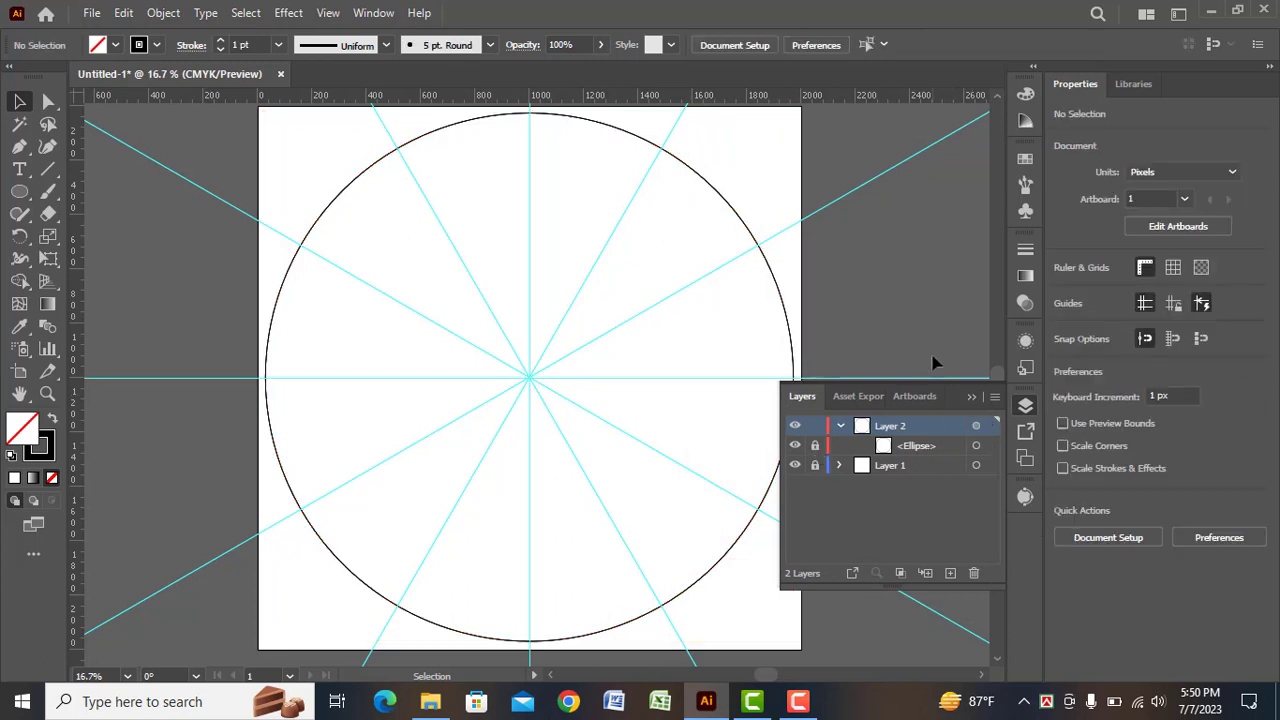
- Draw a small solid black circle with no outline at the guides' centre
click(530, 378)
drag(20, 192, 105, 234)
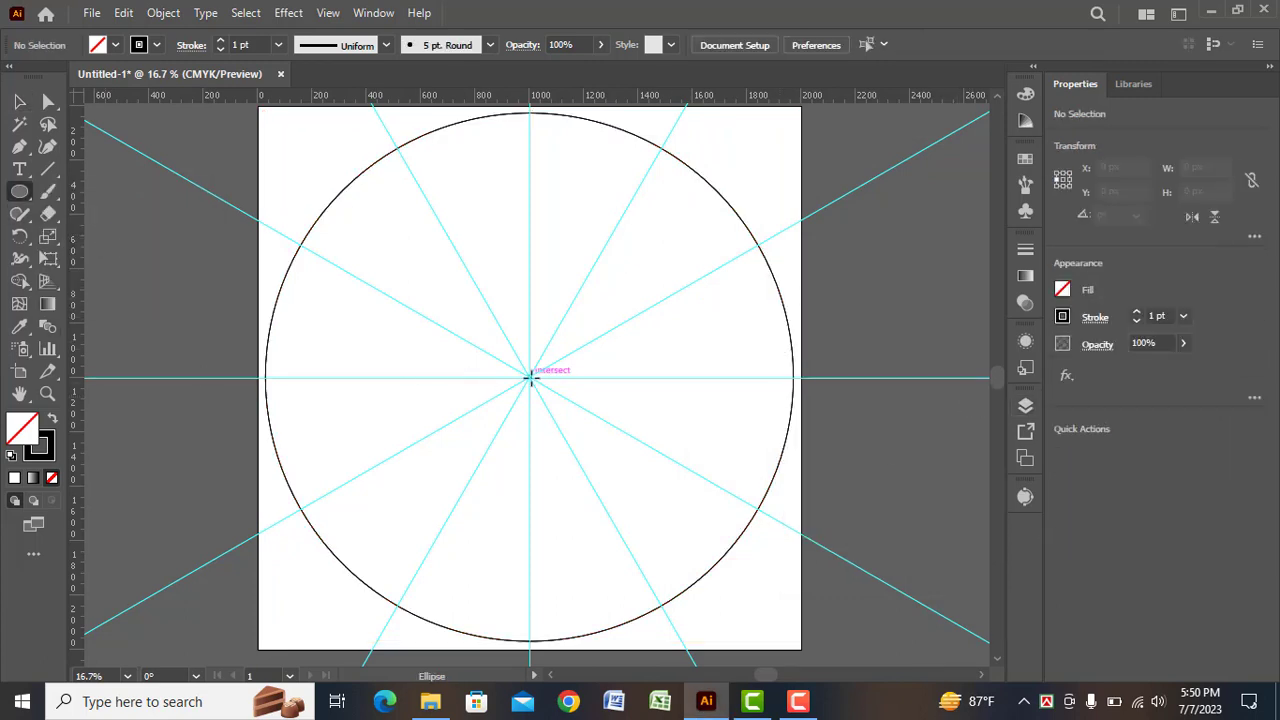
drag(530, 376, 556, 402)
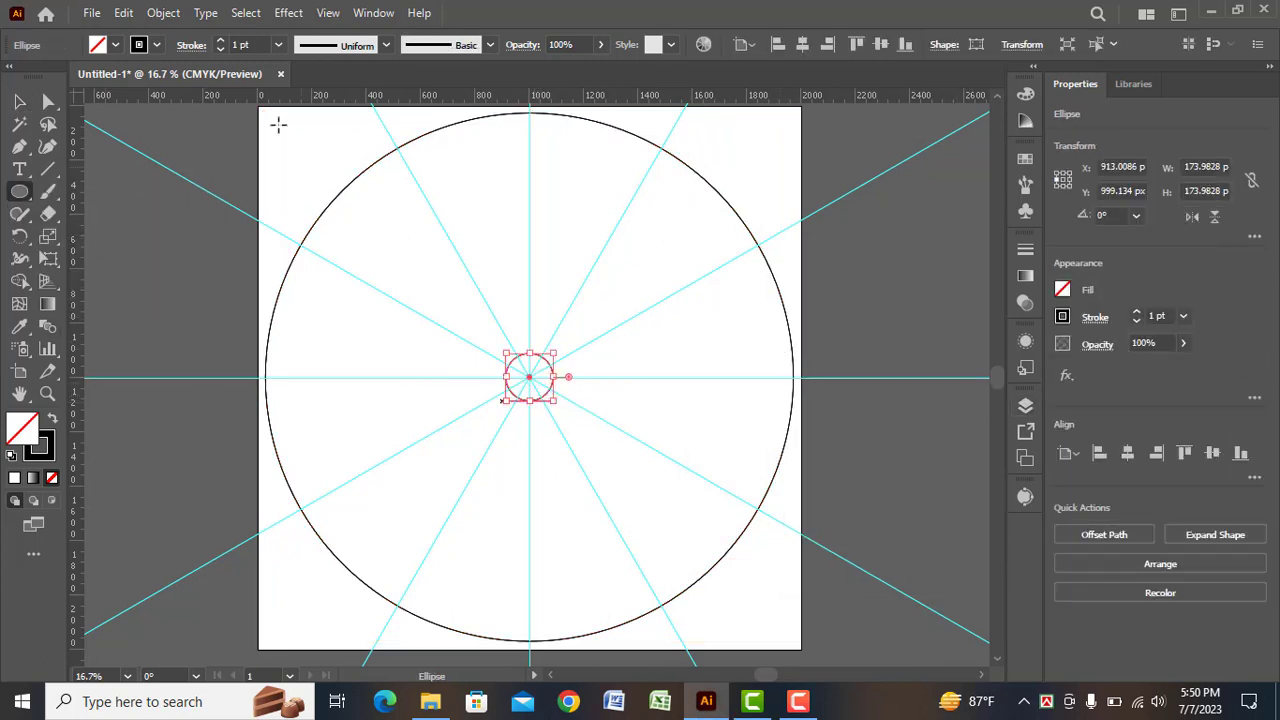
click(50, 420)
key(v)
click(460, 409)
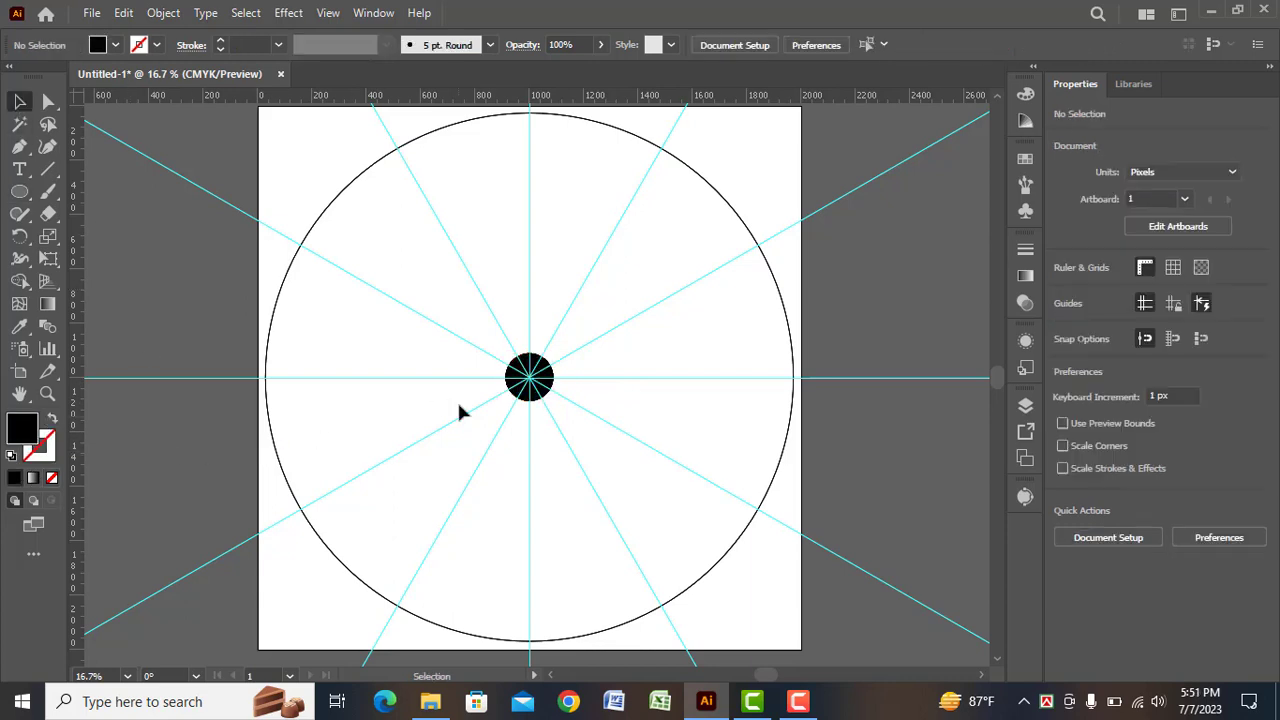
click(533, 390)
click(533, 397)
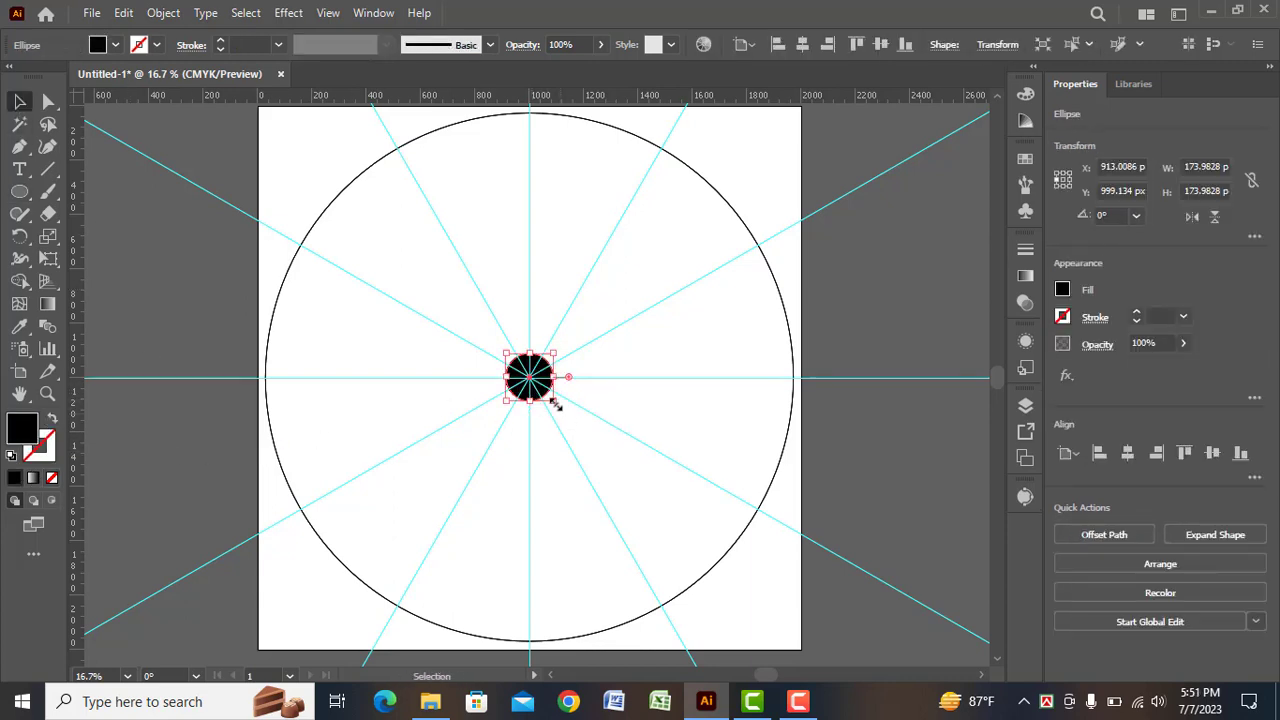
- Scale out a larger outline-only ring around it with a 5 pt stroke
drag(556, 402, 564, 410)
click(50, 420)
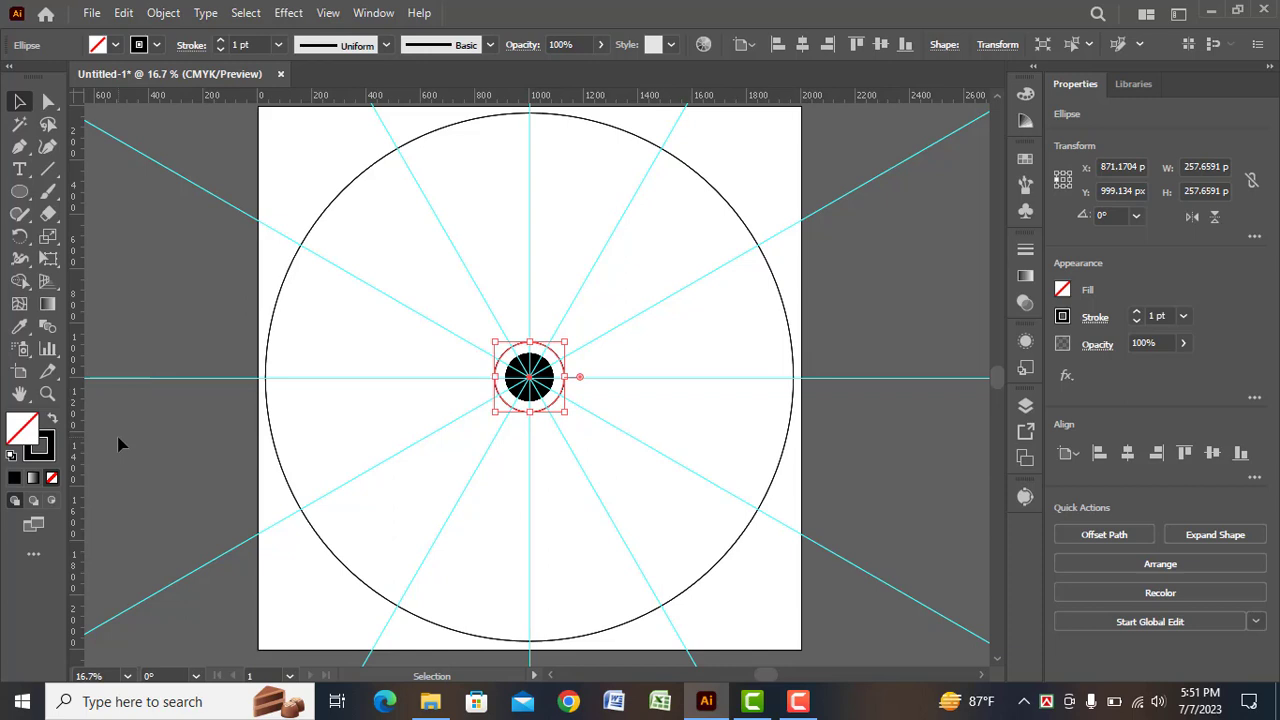
click(279, 47)
click(293, 215)
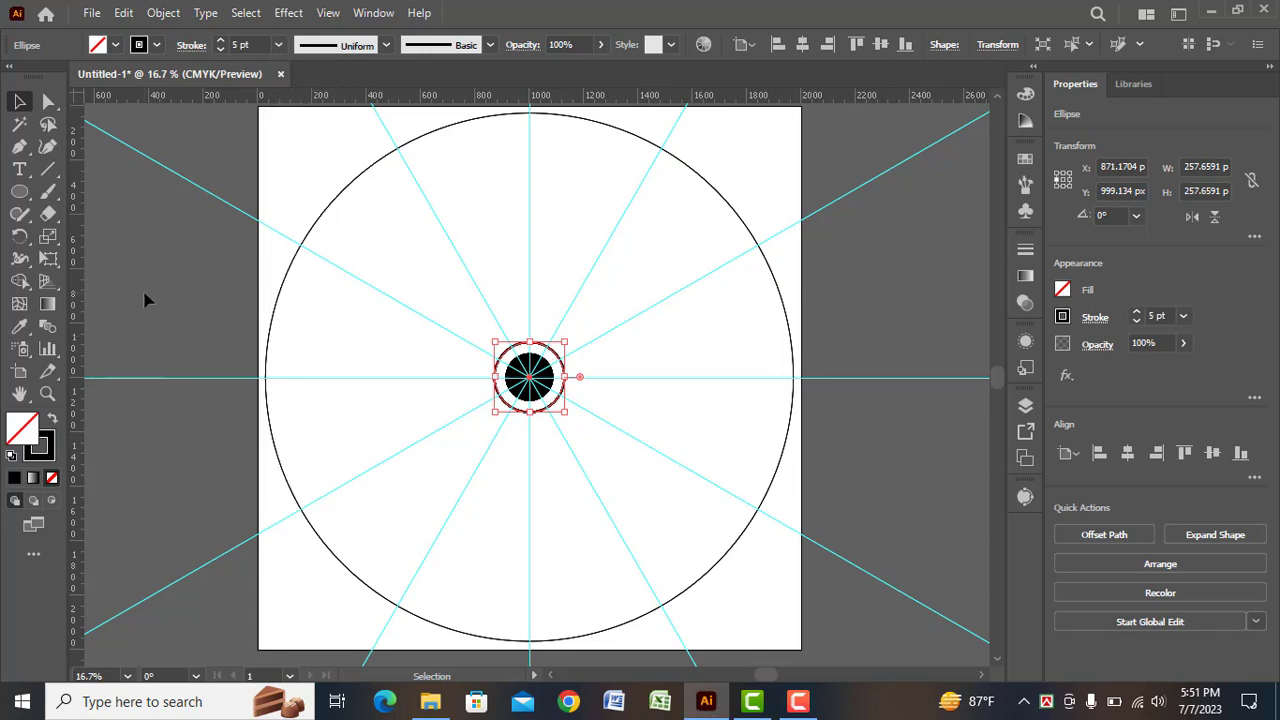
click(145, 300)
scroll(504, 360, up, 1)
- Draw and close the curved petal path to complete the inner petal ring
click(19, 147)
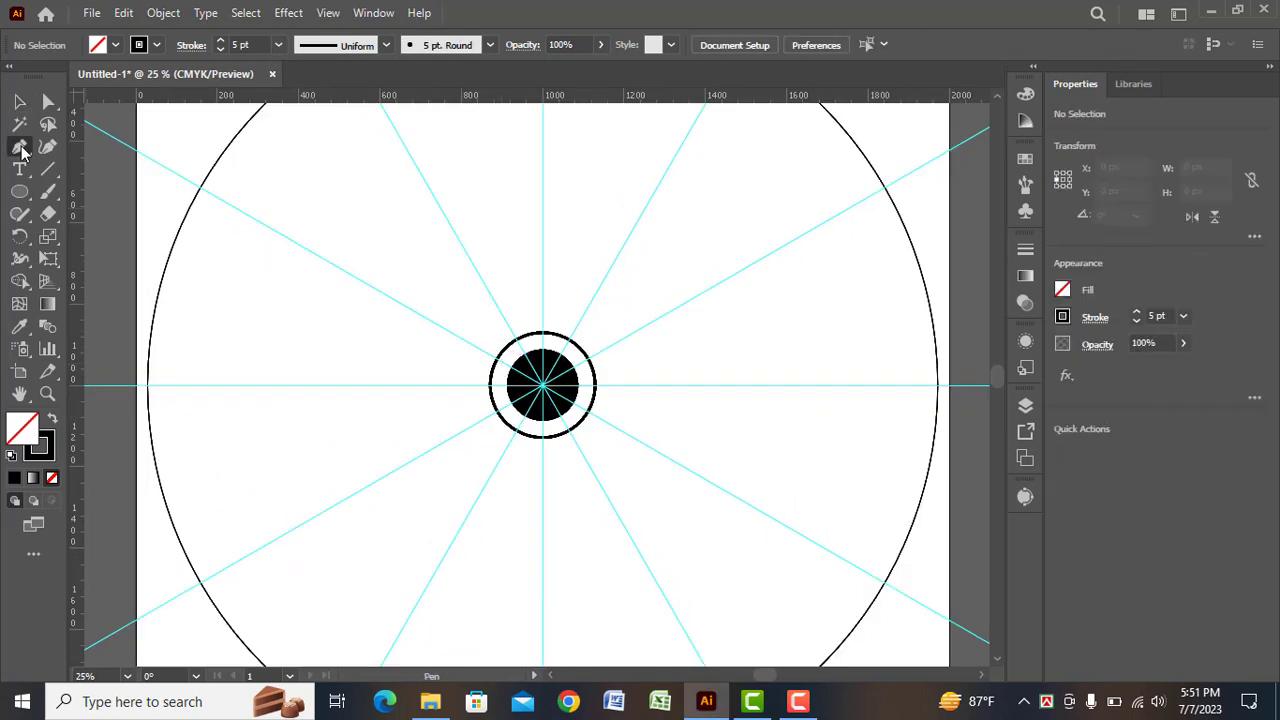
click(503, 350)
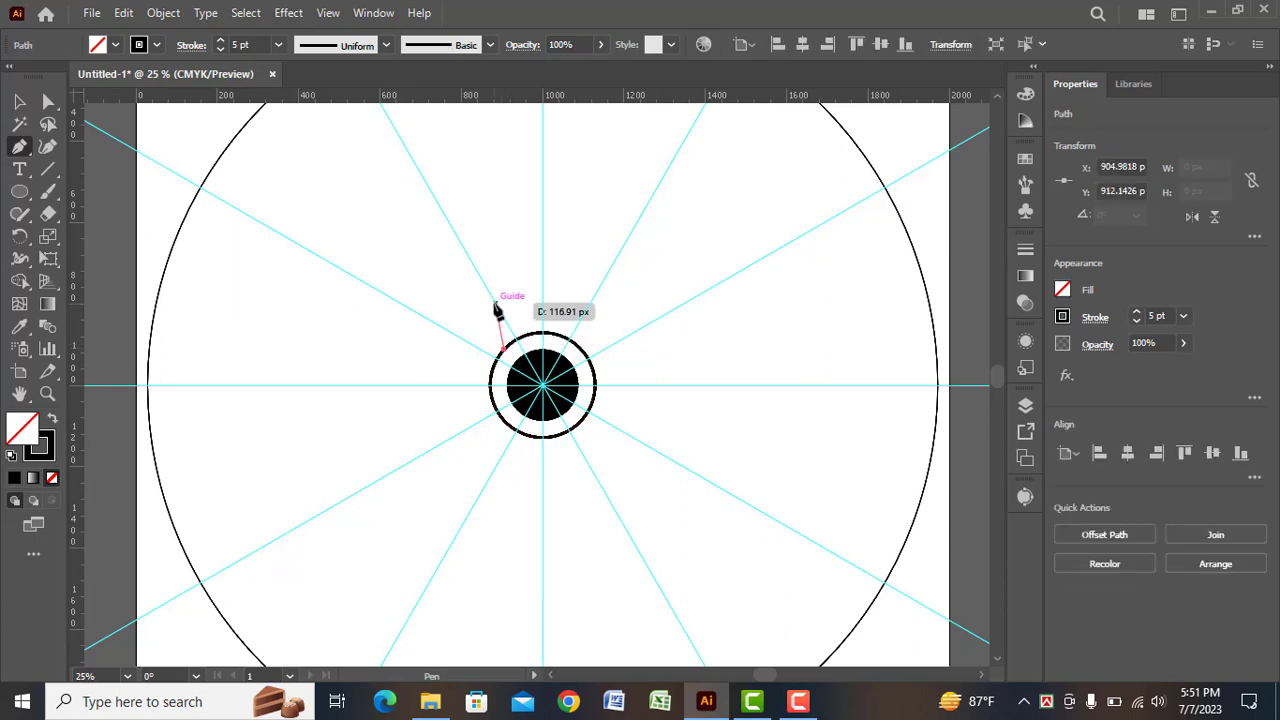
drag(508, 265, 509, 259)
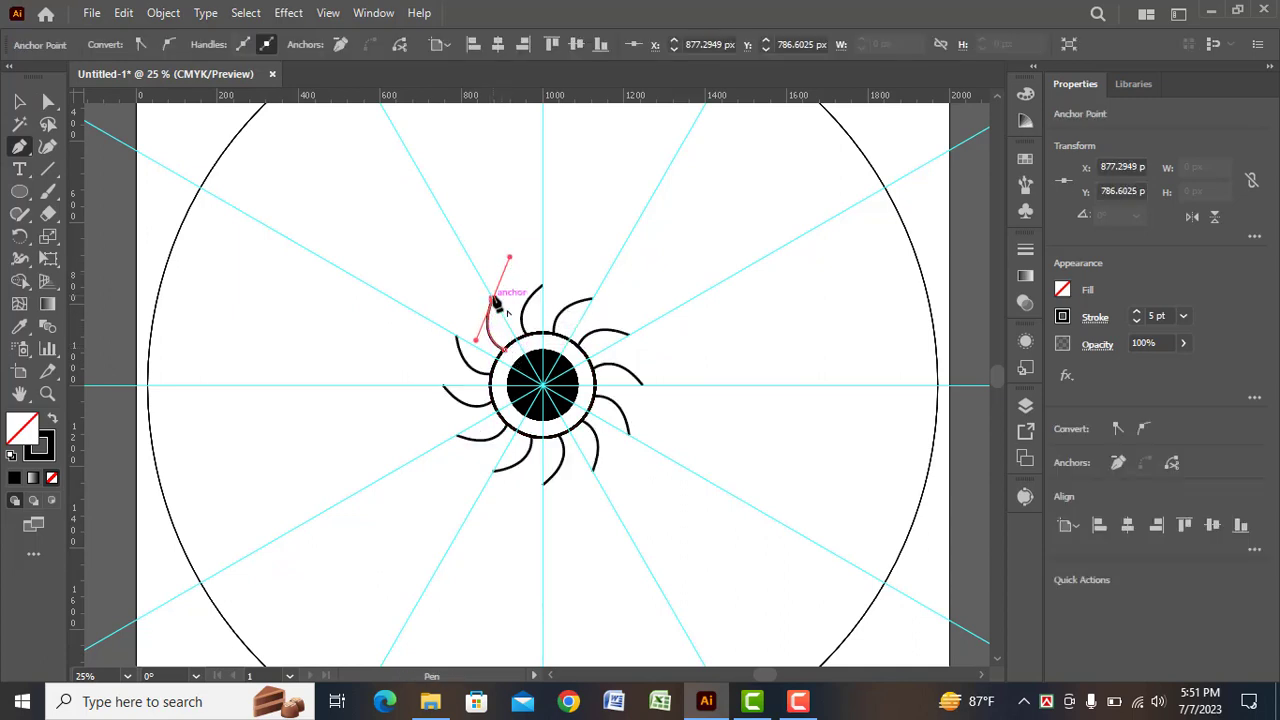
click(493, 300)
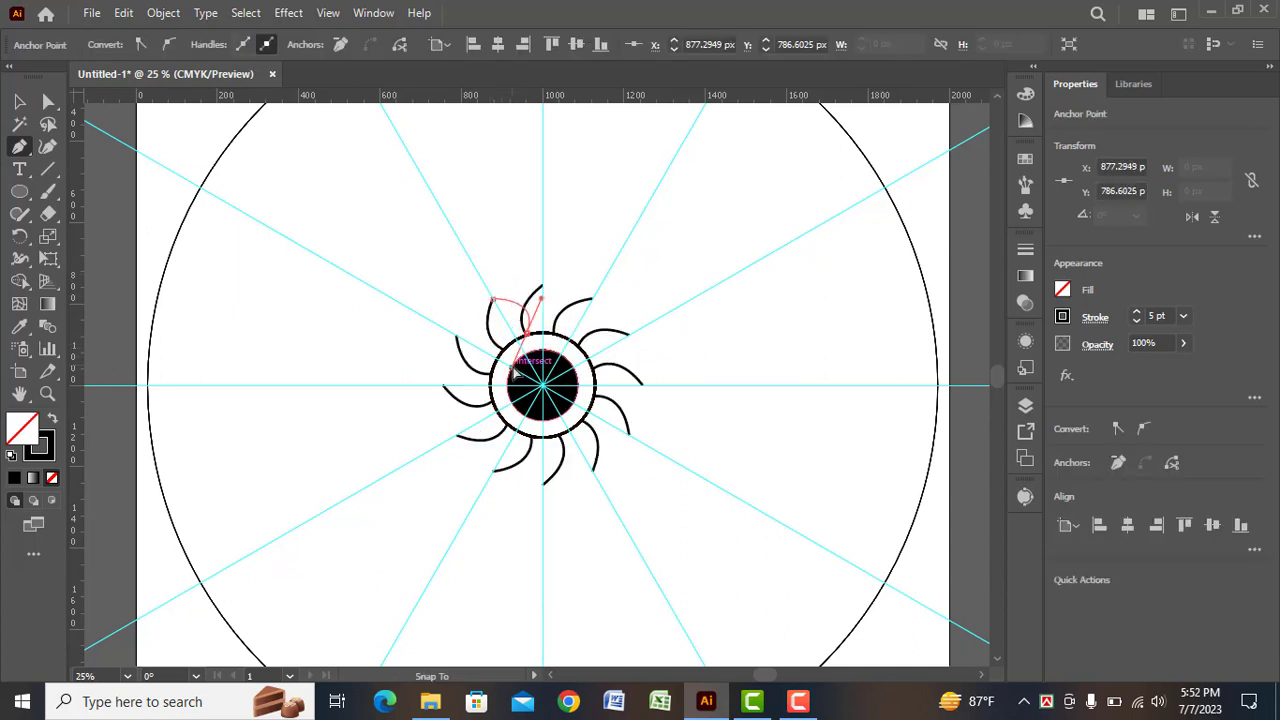
click(527, 365)
key(v)
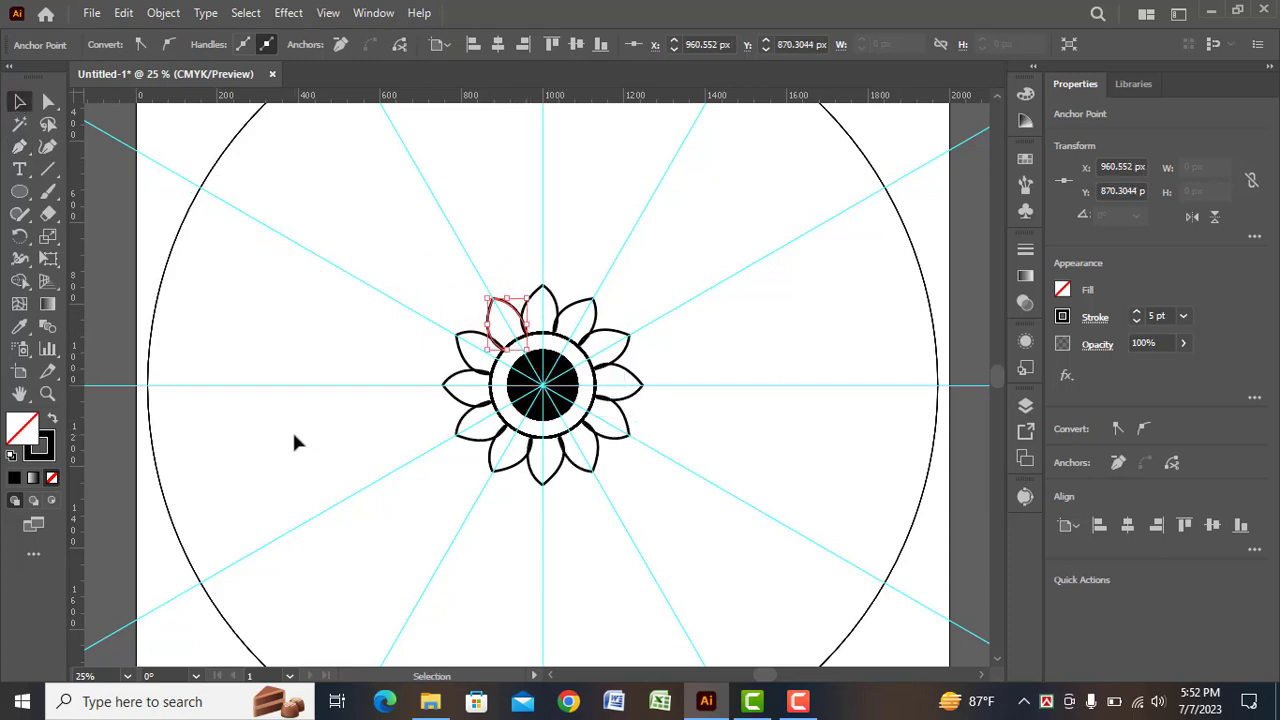
click(297, 440)
- Give the petals an 8 pt stroke and nudge the petal back into alignment
click(505, 318)
click(278, 44)
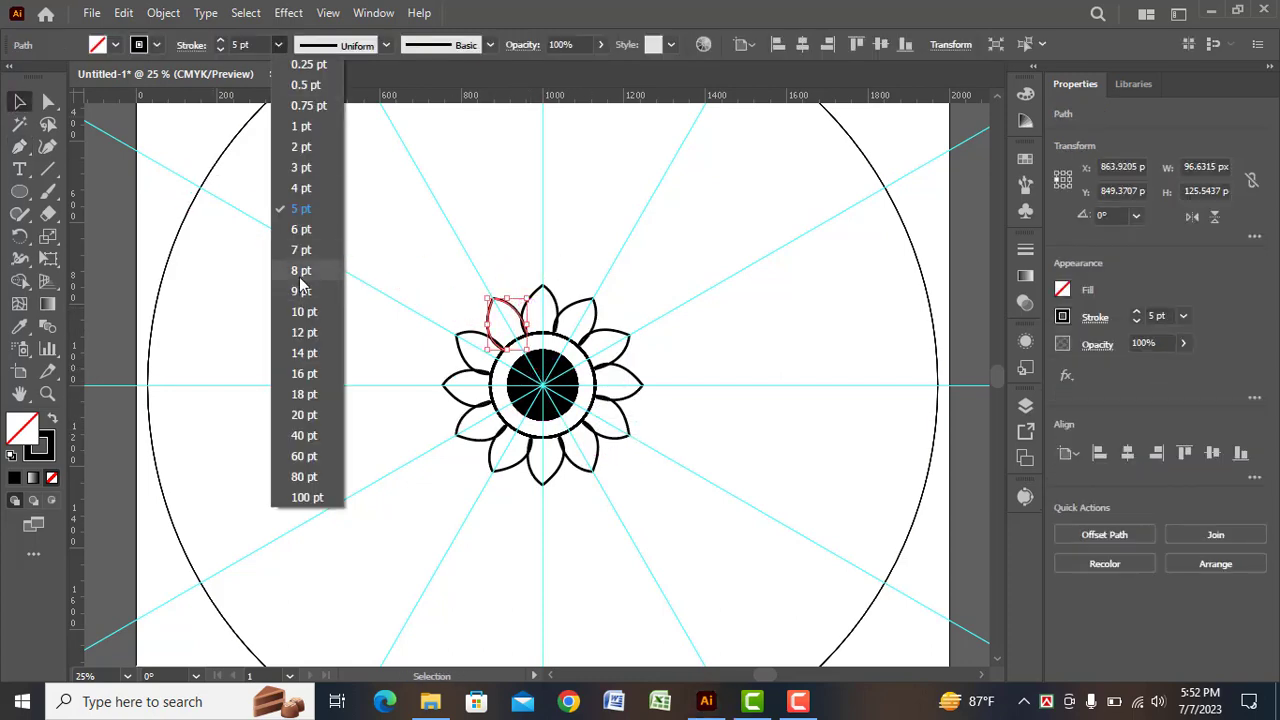
click(300, 271)
scroll(600, 292, up, 3)
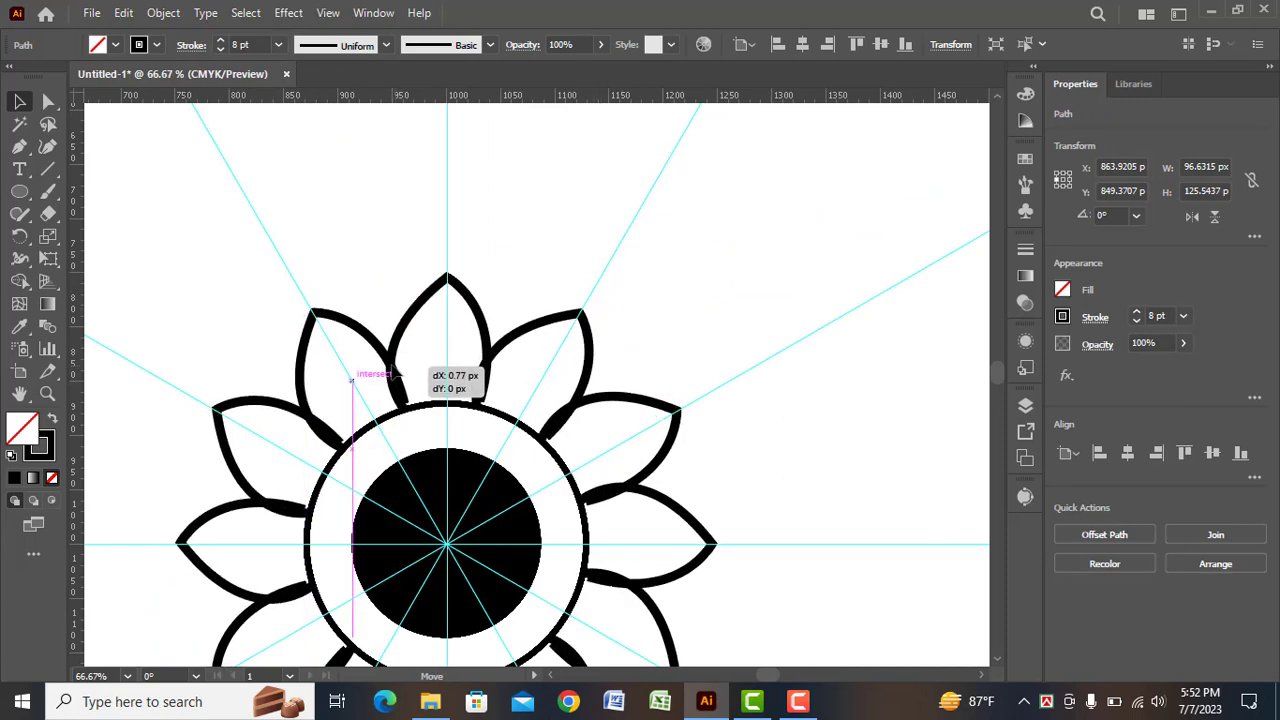
drag(398, 377, 399, 377)
click(555, 286)
scroll(555, 286, down, 1)
scroll(555, 286, down, 1)
scroll(555, 286, down, 1)
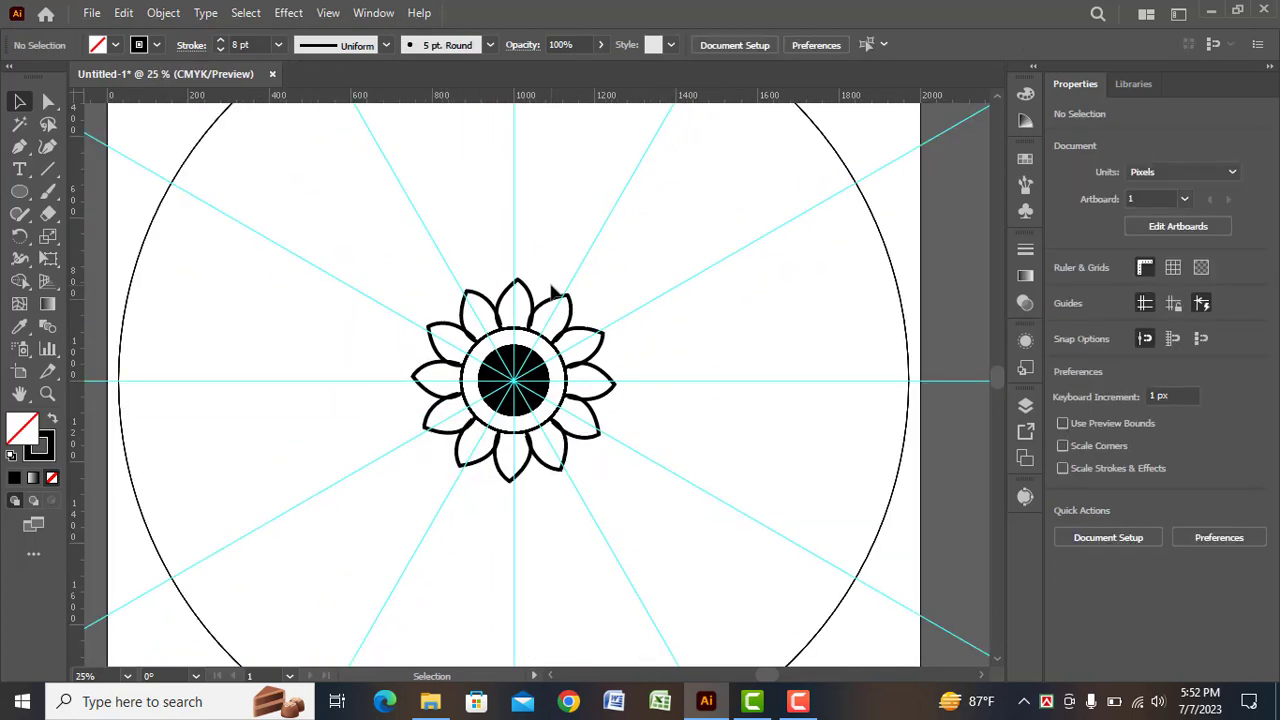
- Draw a centred circle enclosing the petals and begin a new petal path on it
click(19, 194)
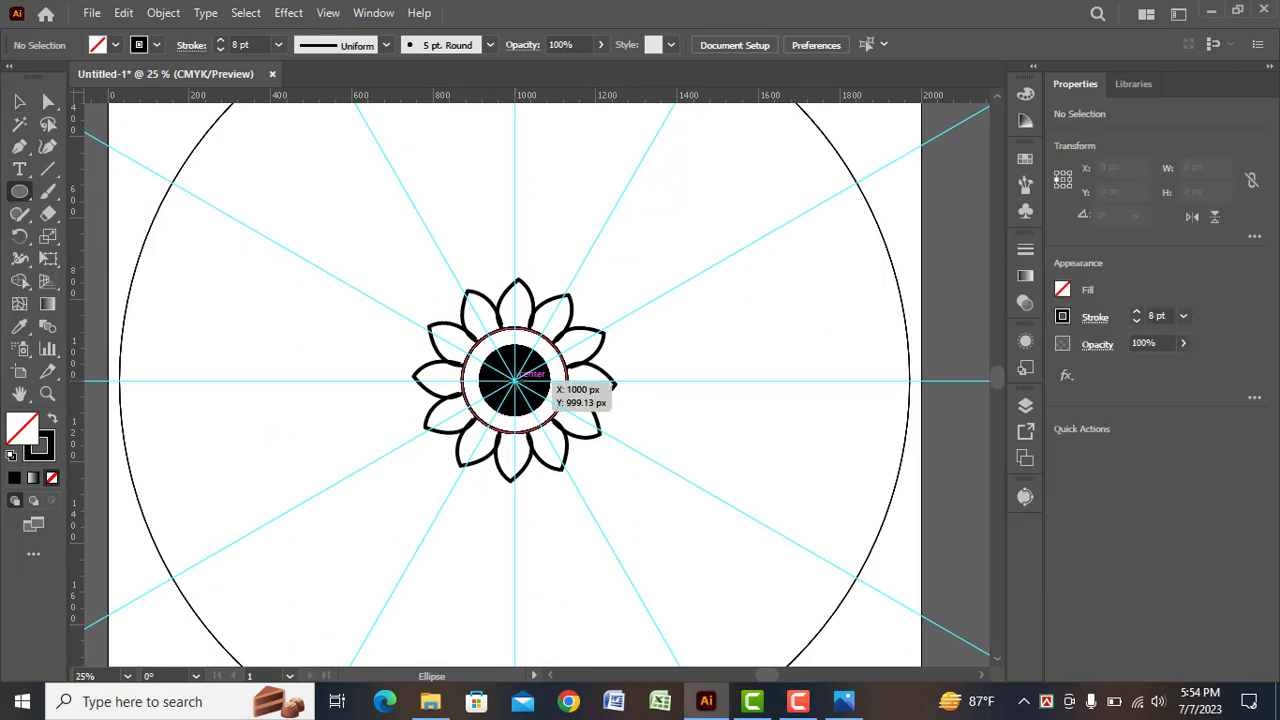
drag(514, 380, 620, 485)
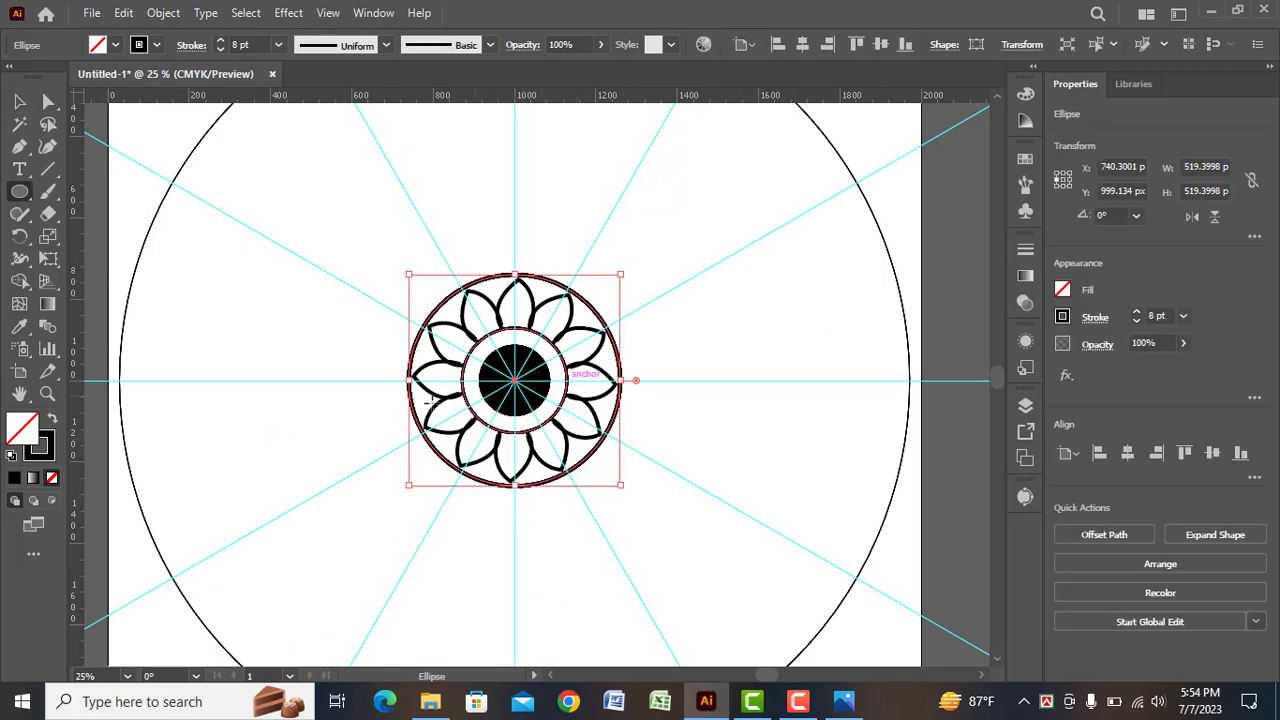
key(v)
click(511, 287)
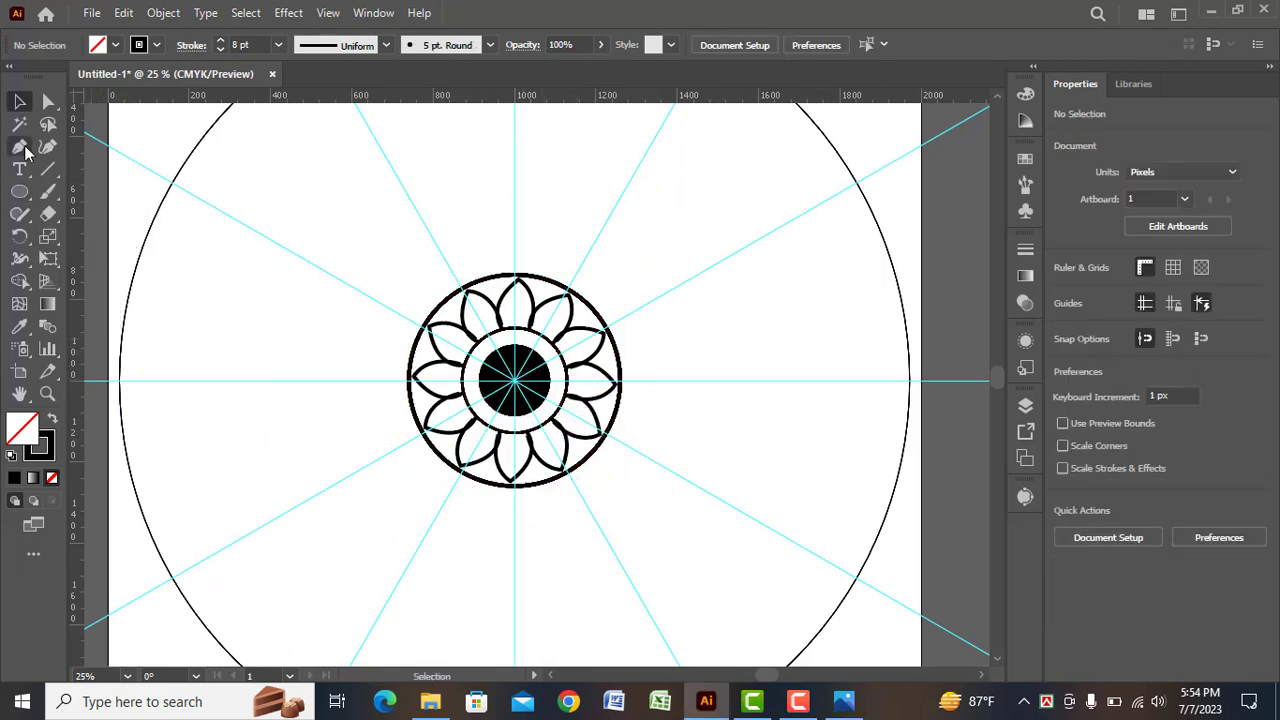
click(20, 146)
click(440, 304)
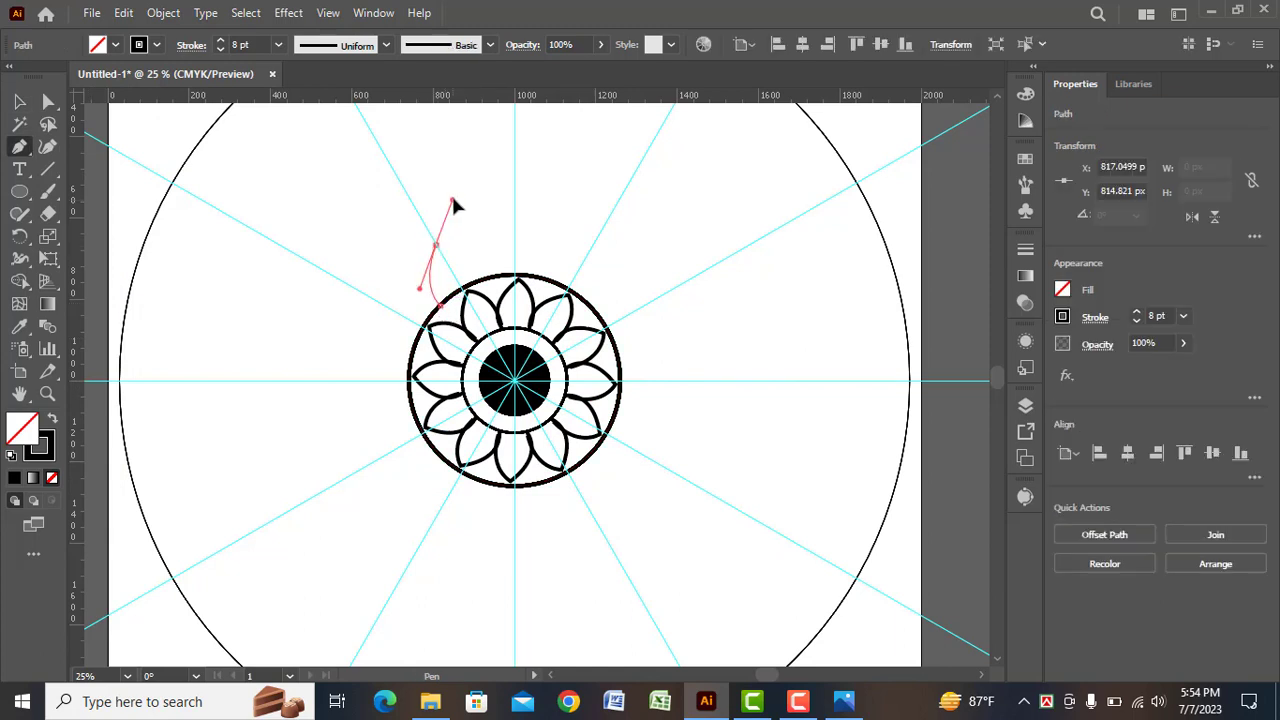
- Complete the pointed outer petal with a curved side back to the circle
drag(480, 262, 481, 285)
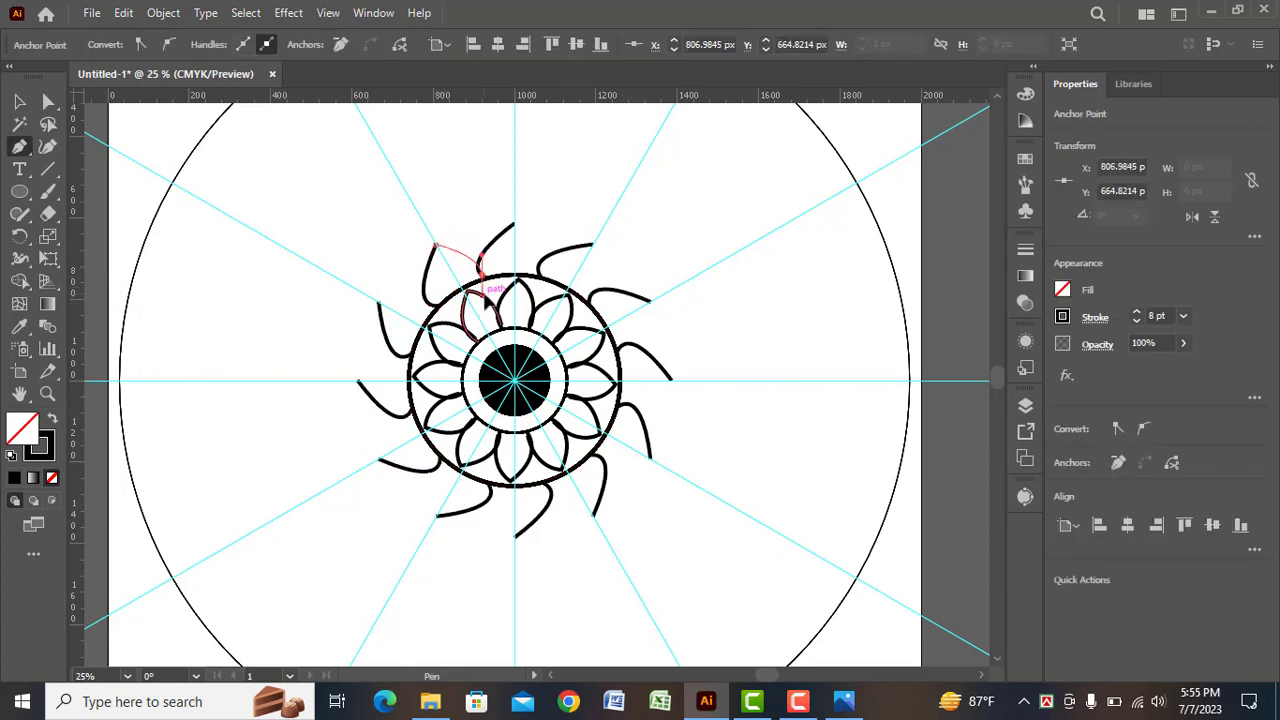
click(487, 292)
key(v)
click(312, 337)
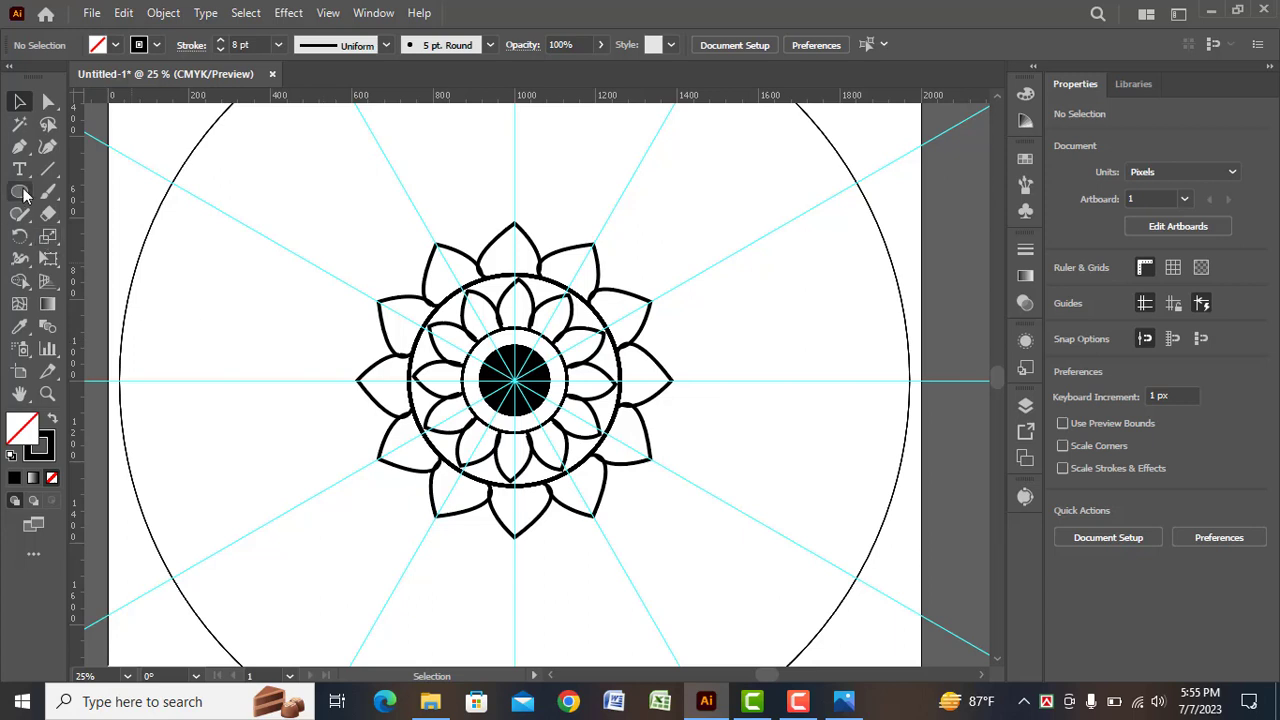
- Add a small solid black dot inside the upper-left outer petal
click(24, 194)
mouse_move(446, 273)
mouse_down()
mouse_move(458, 284)
mouse_move(452, 275)
mouse_up()
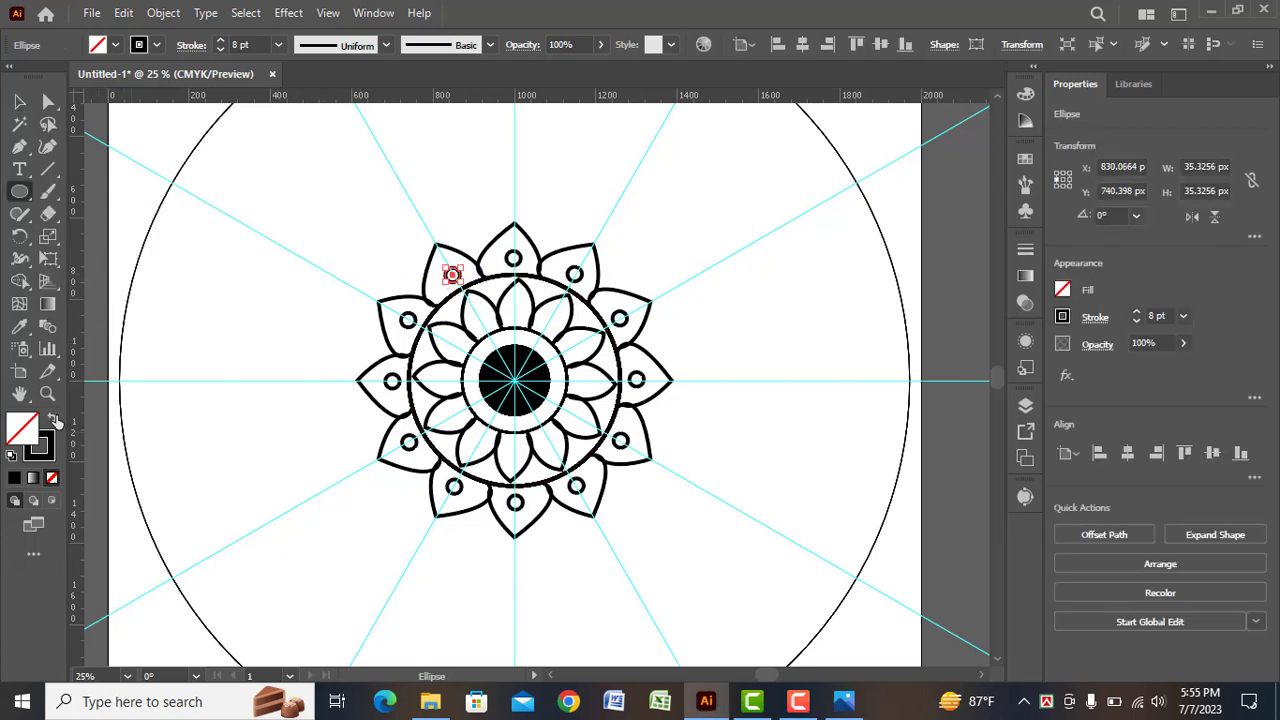
key(shift+x)
key(v)
click(341, 343)
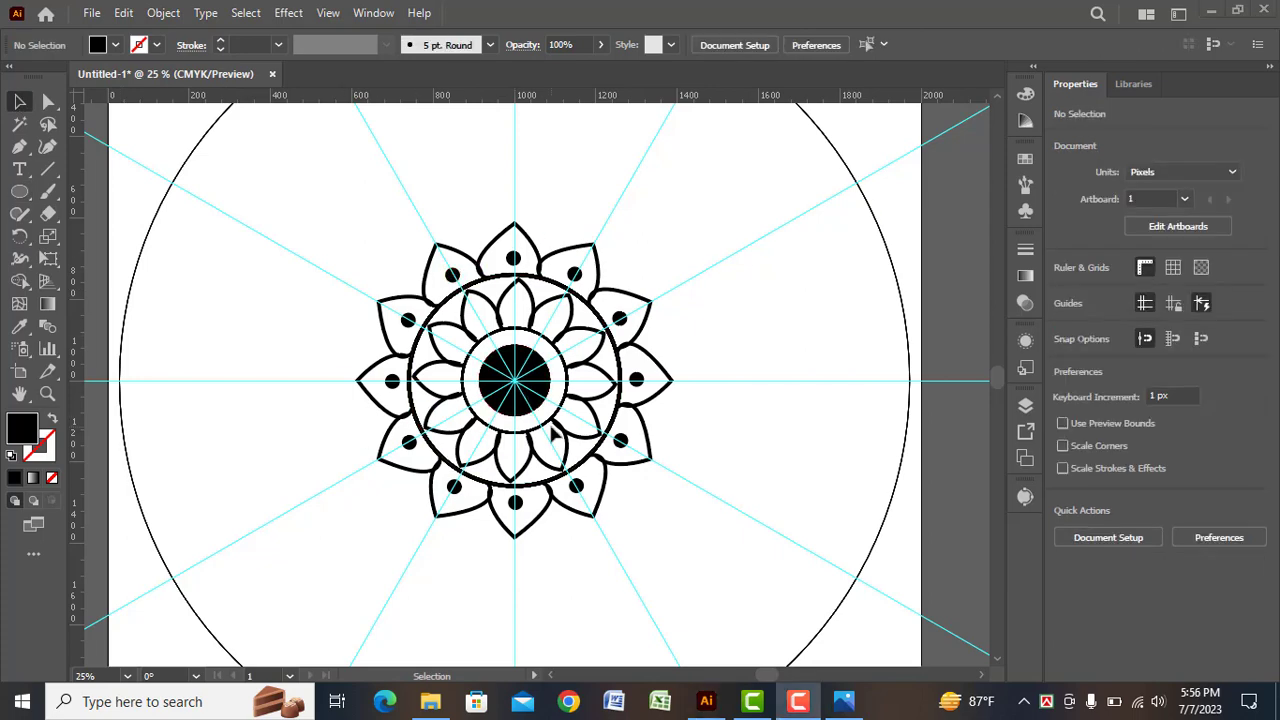
click(53, 419)
- Draw a centred circle about 852 px wide around the petals with a 14 pt stroke
key(l)
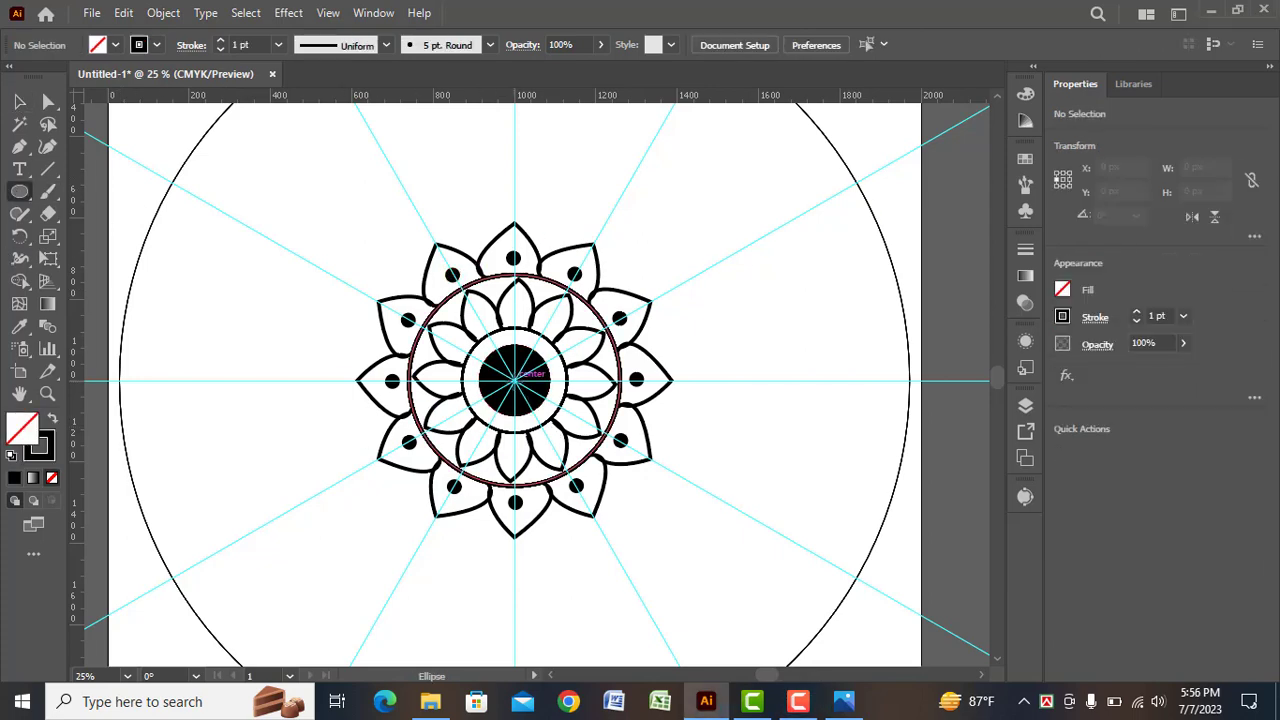
drag(514, 379, 619, 541)
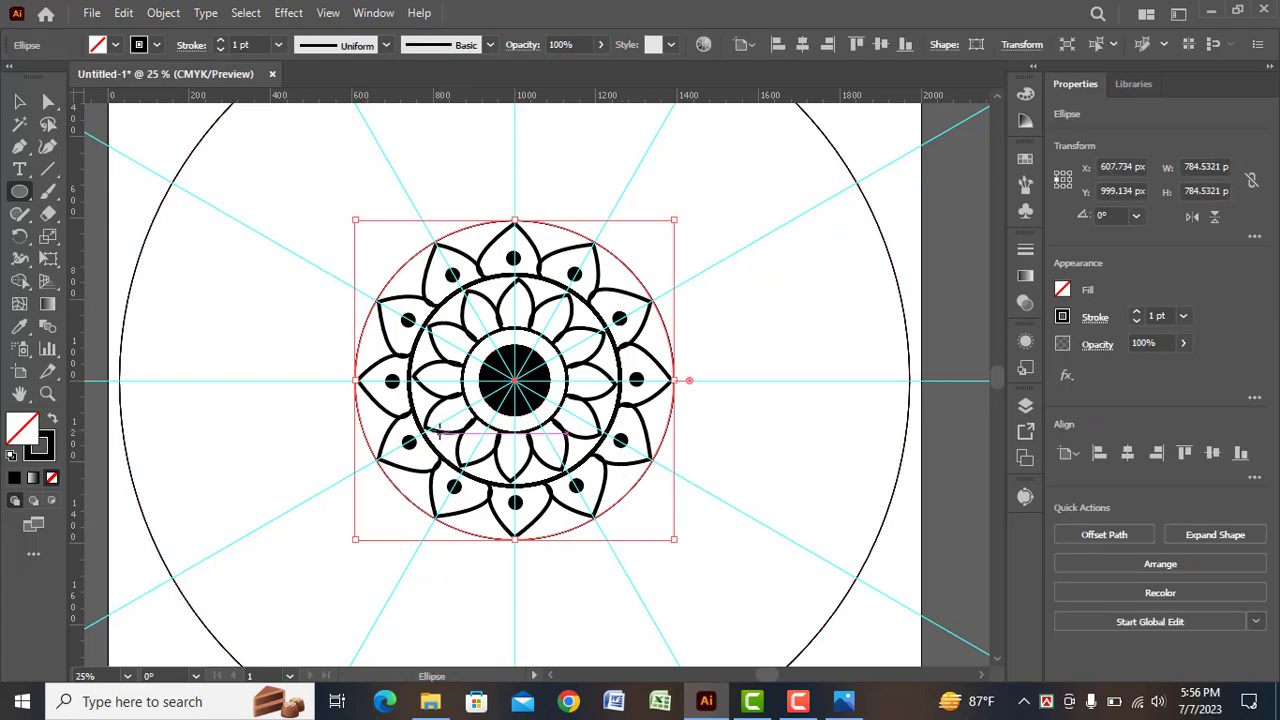
drag(676, 541, 688, 552)
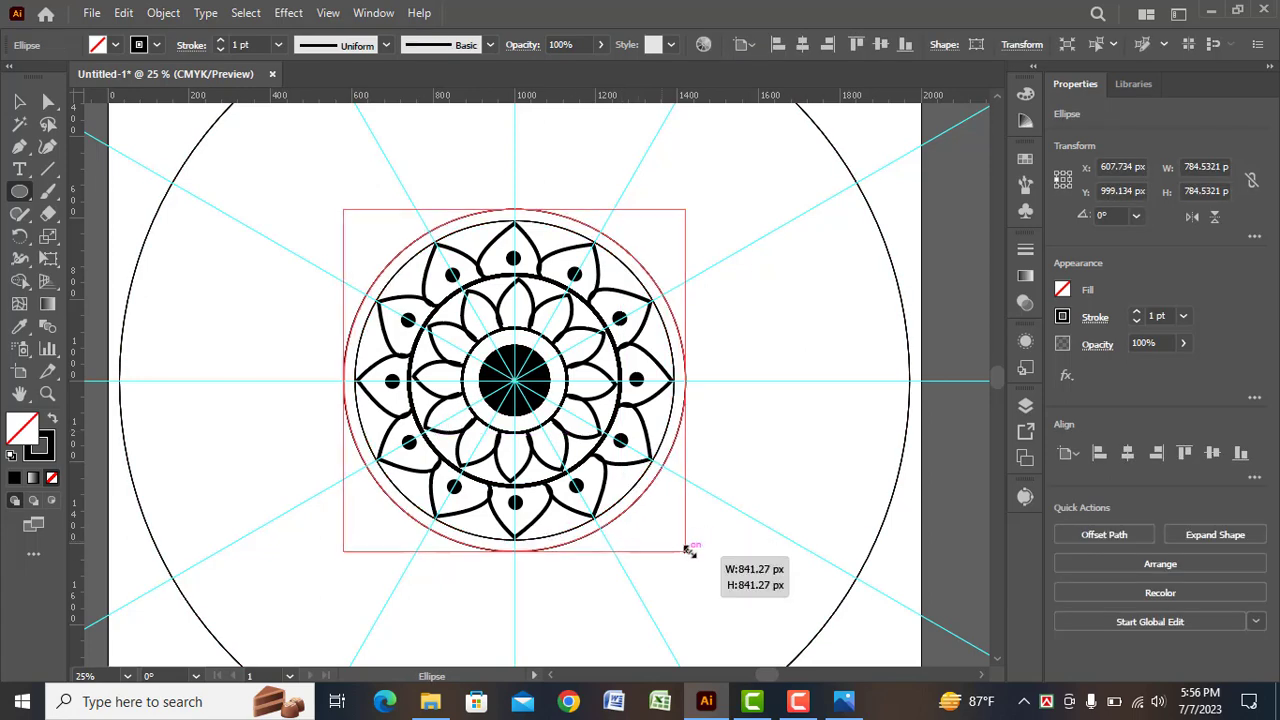
click(278, 44)
click(305, 314)
click(278, 44)
click(304, 356)
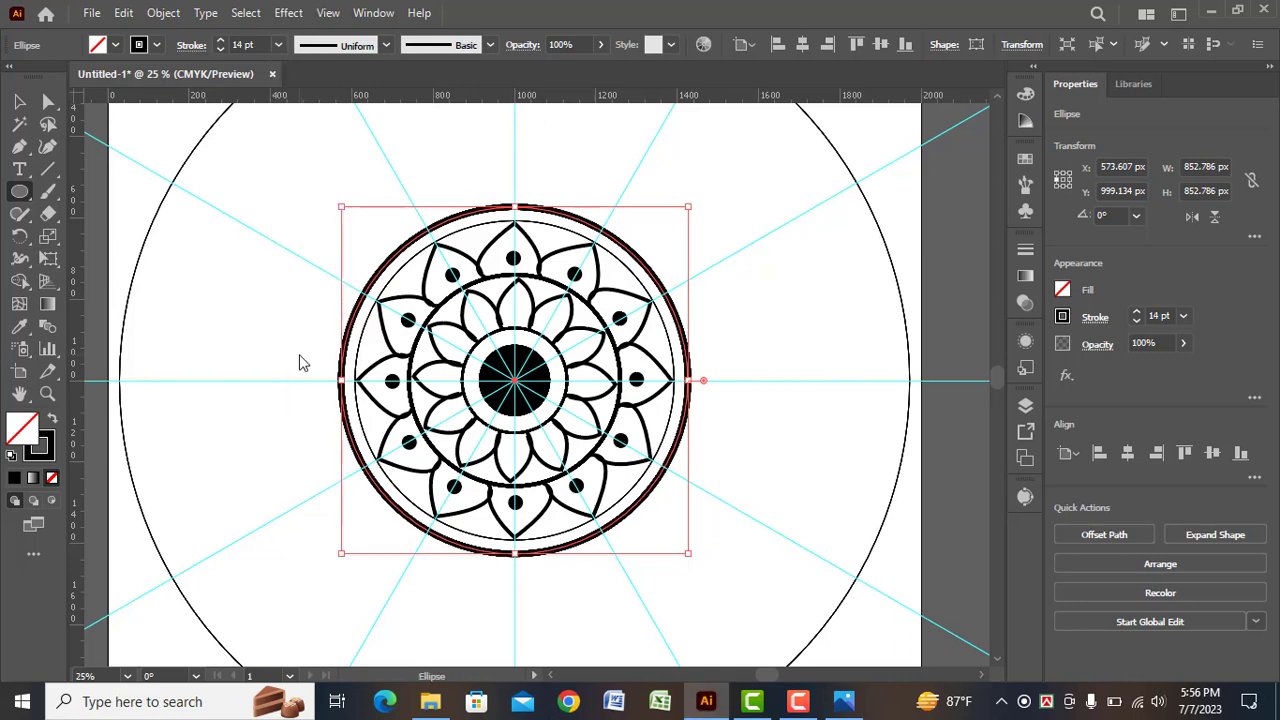
key(v)
- Add a smaller circle just inside the thick one with a 4 pt stroke
drag(515, 380, 673, 538)
click(278, 44)
click(304, 188)
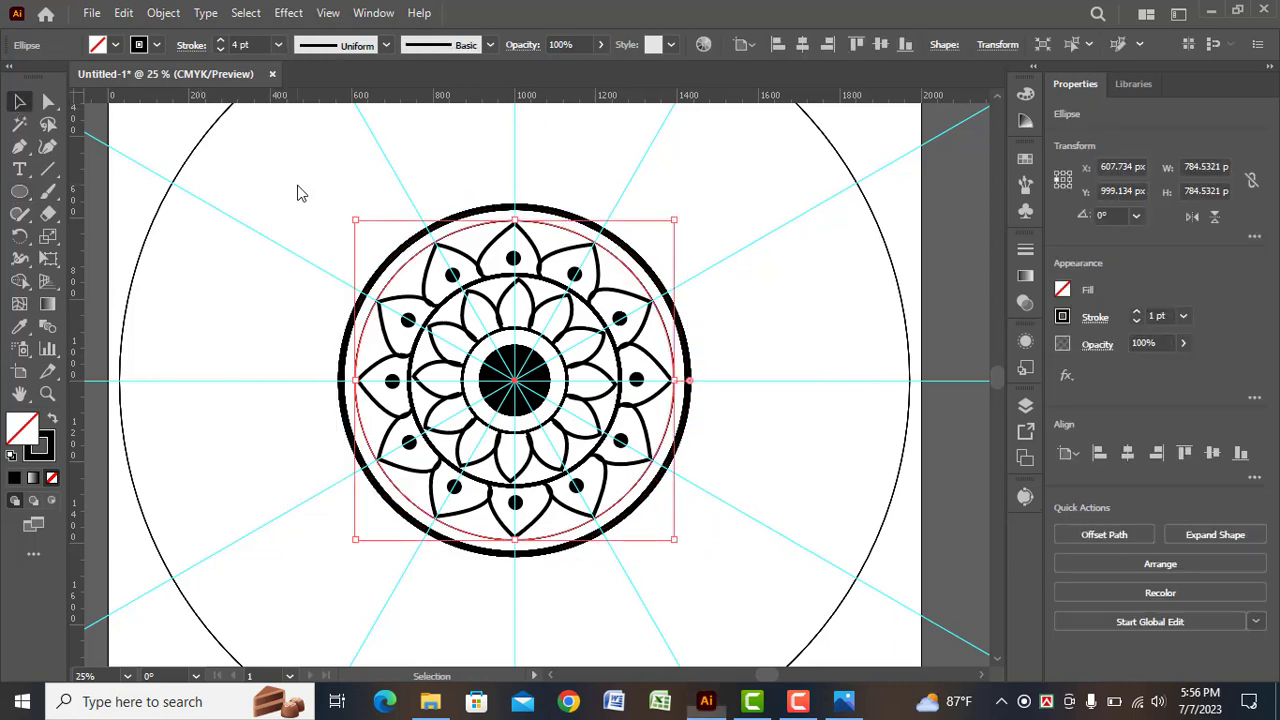
key(ctrl+shift+a)
- Draw a large curved petal starting on the thick circle
click(19, 146)
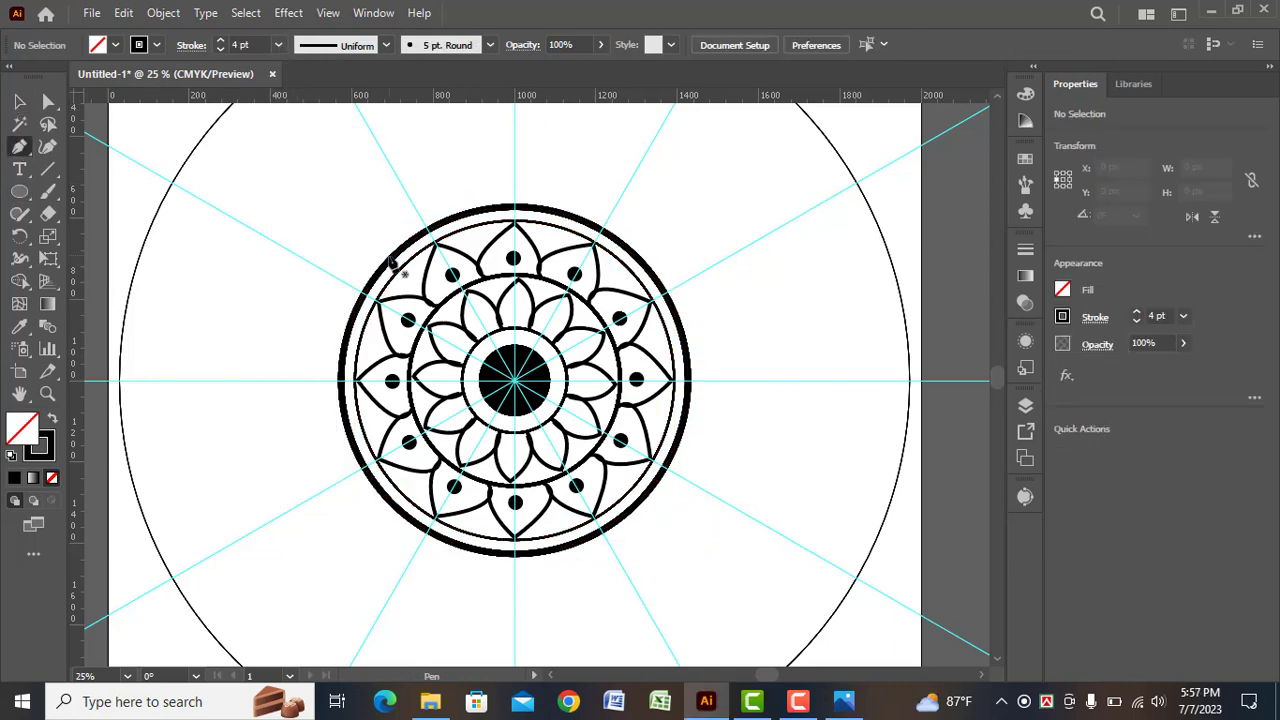
click(392, 262)
drag(374, 135, 443, 105)
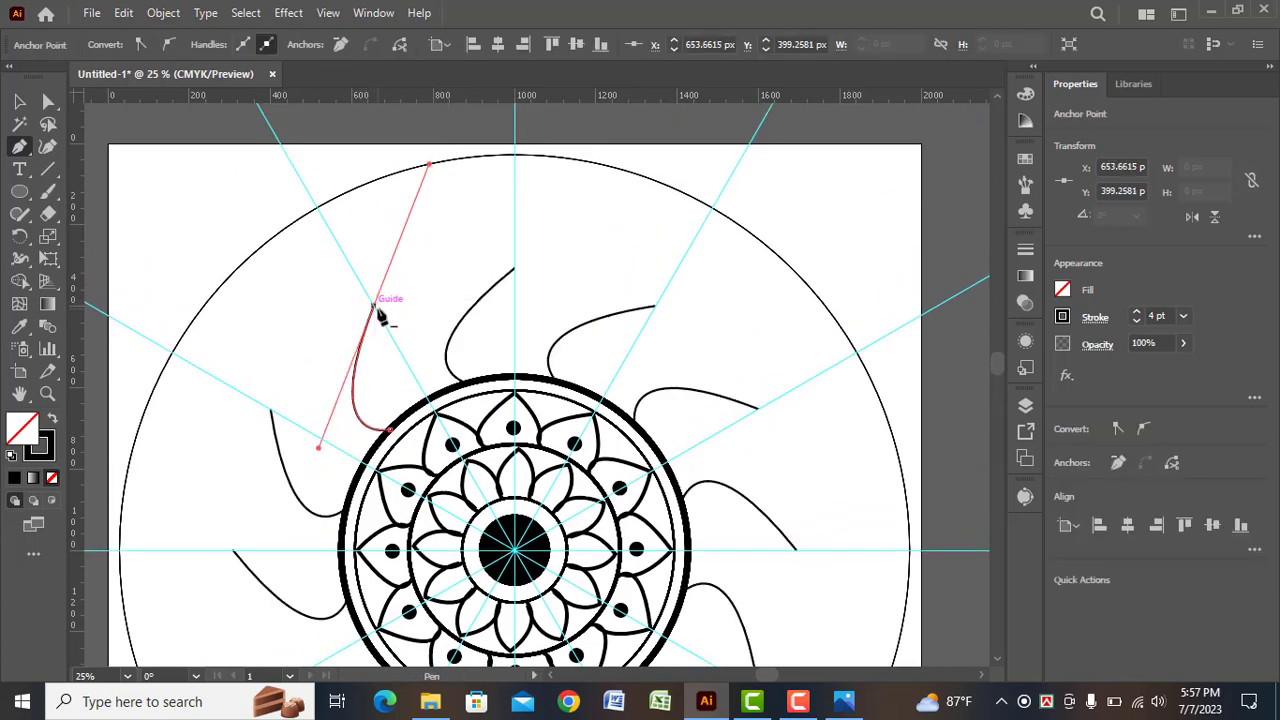
drag(397, 343, 497, 428)
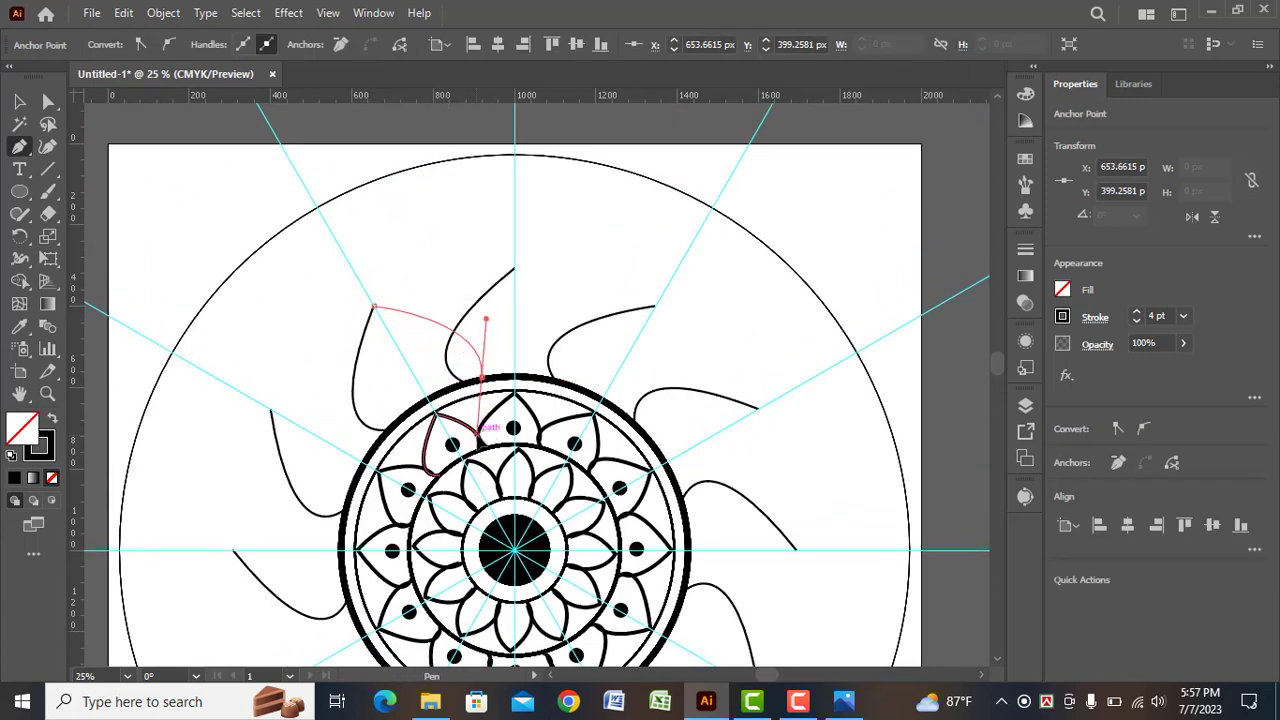
scroll(480, 428, down, 3)
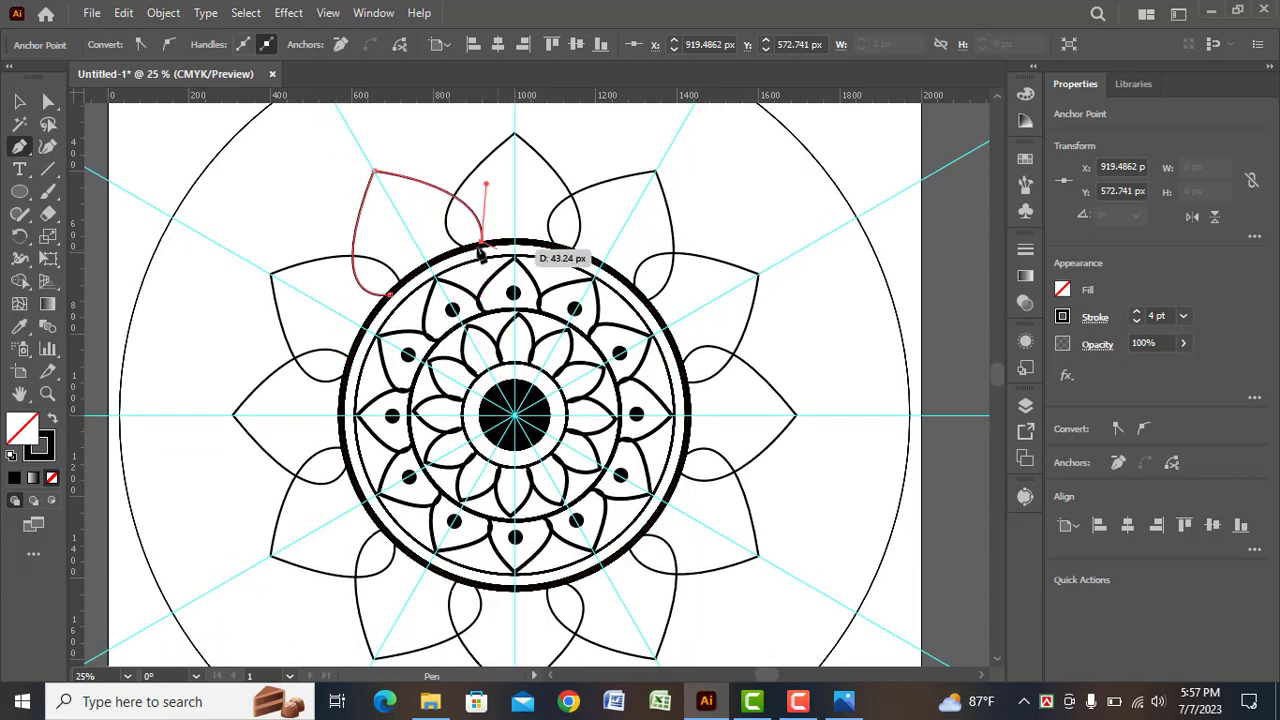
- Set the large petal's stroke weight to 12 pt
key(v)
click(434, 189)
click(278, 44)
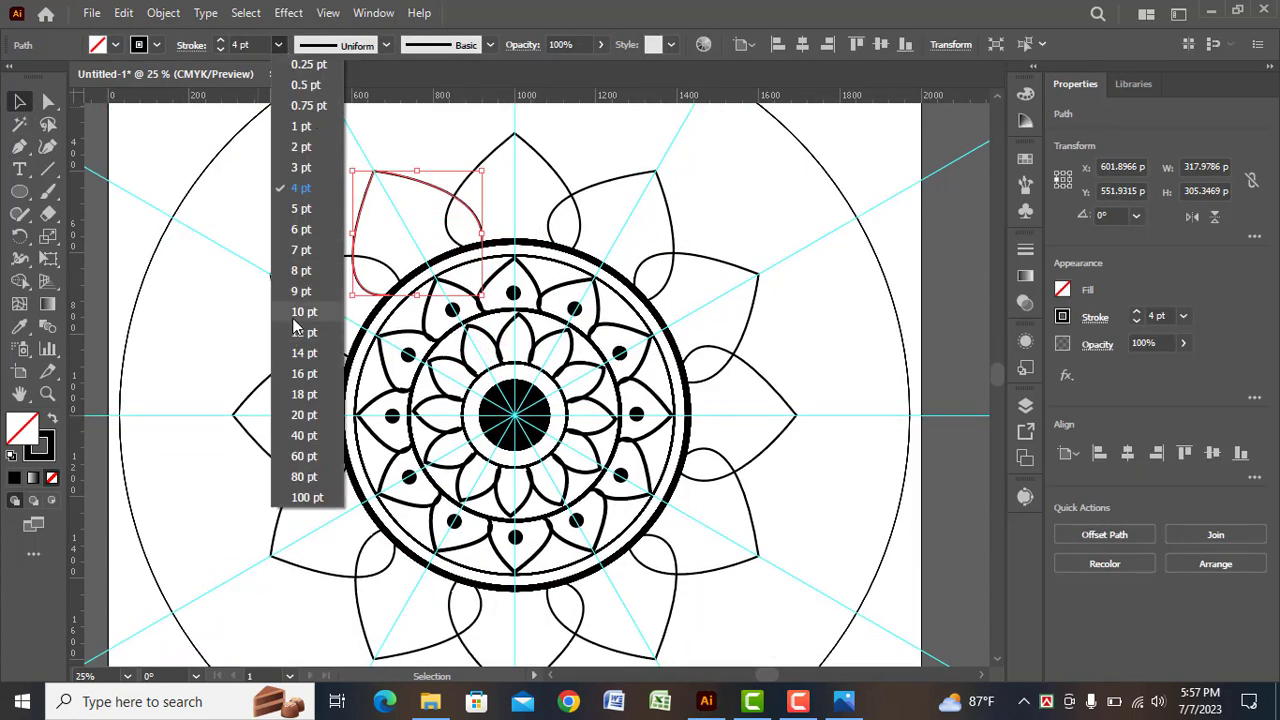
click(293, 318)
click(278, 44)
click(305, 342)
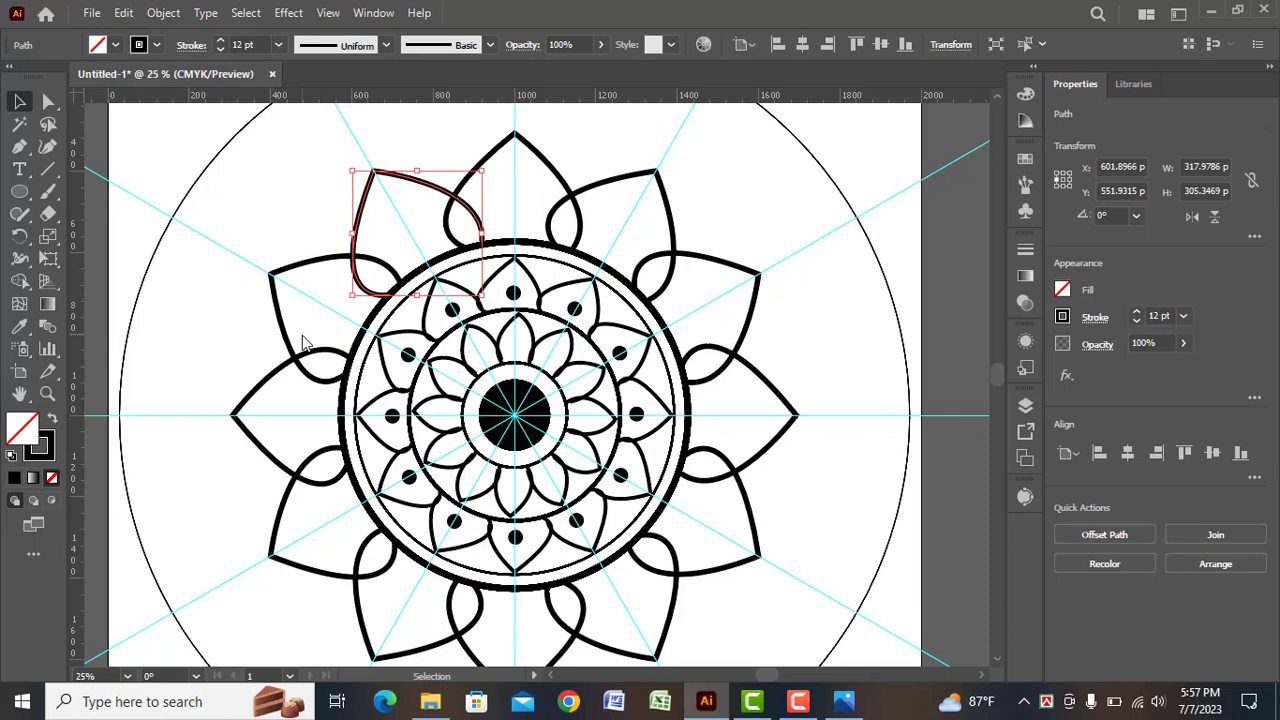
click(352, 250)
drag(16, 207, 80, 237)
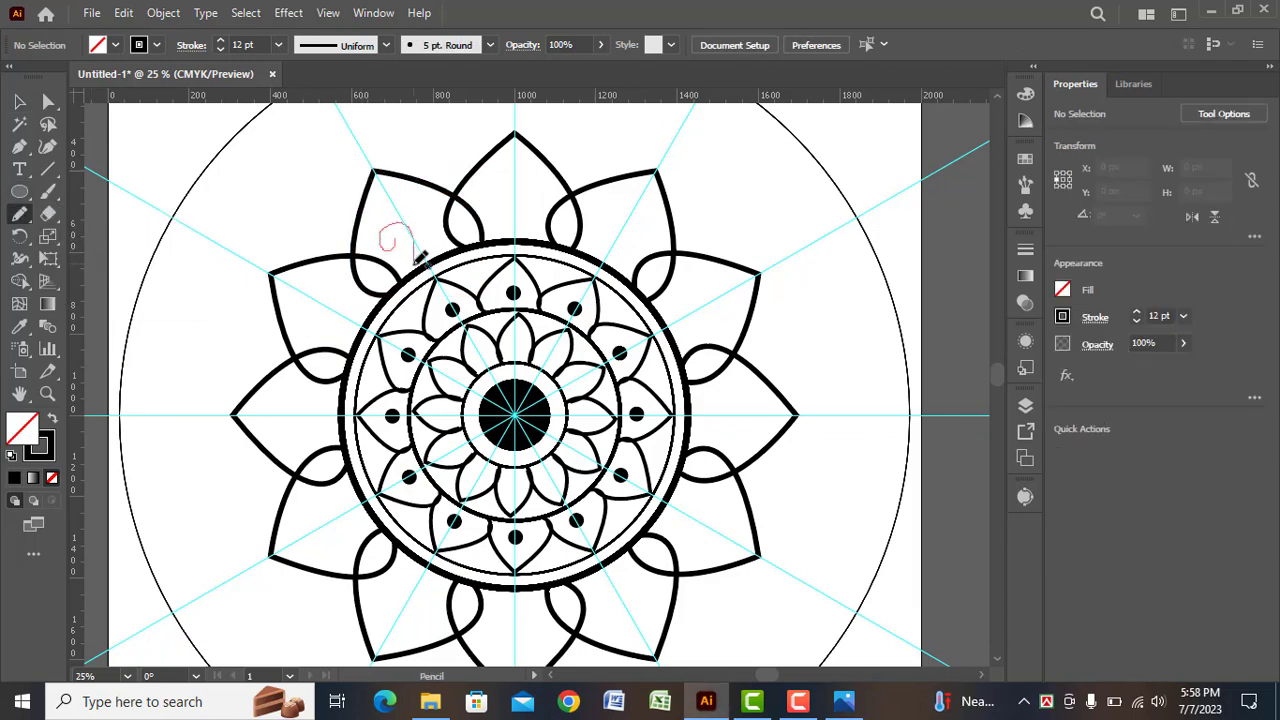
- Draw a curl in the large petal and give it a 14 pt triangular tapered profile
drag(418, 256, 440, 250)
key(v)
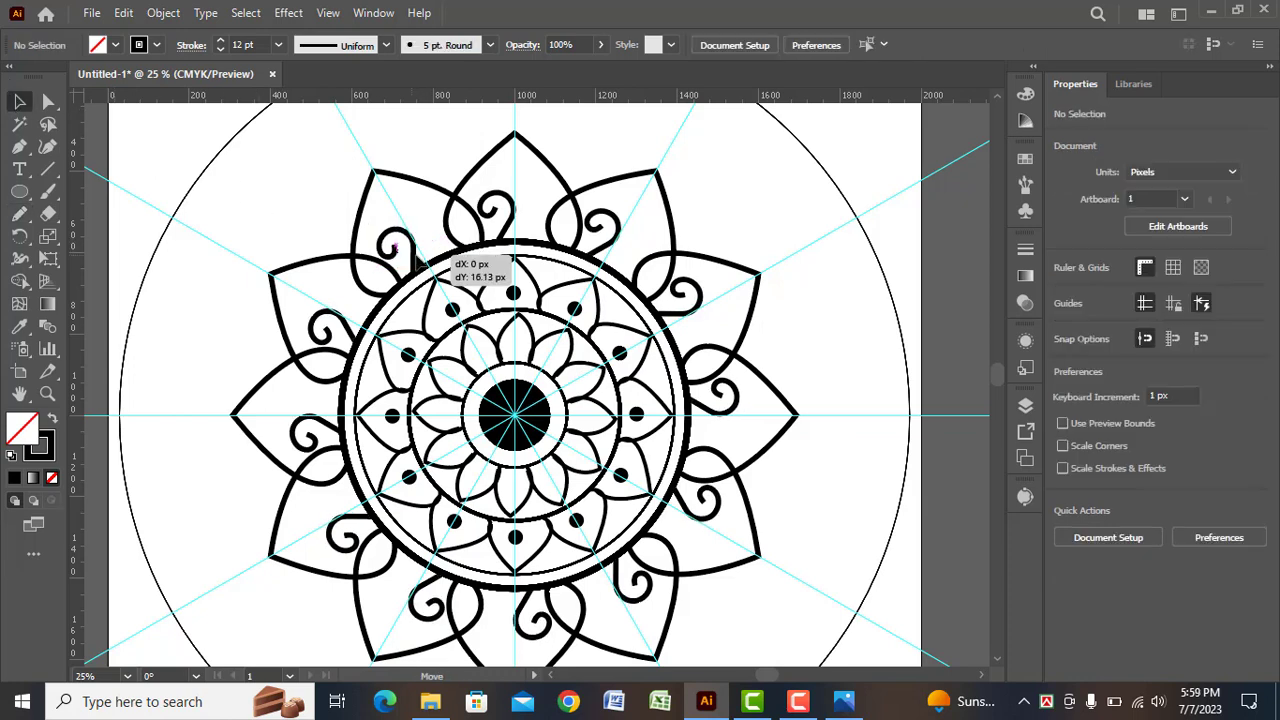
click(278, 45)
click(300, 353)
click(386, 45)
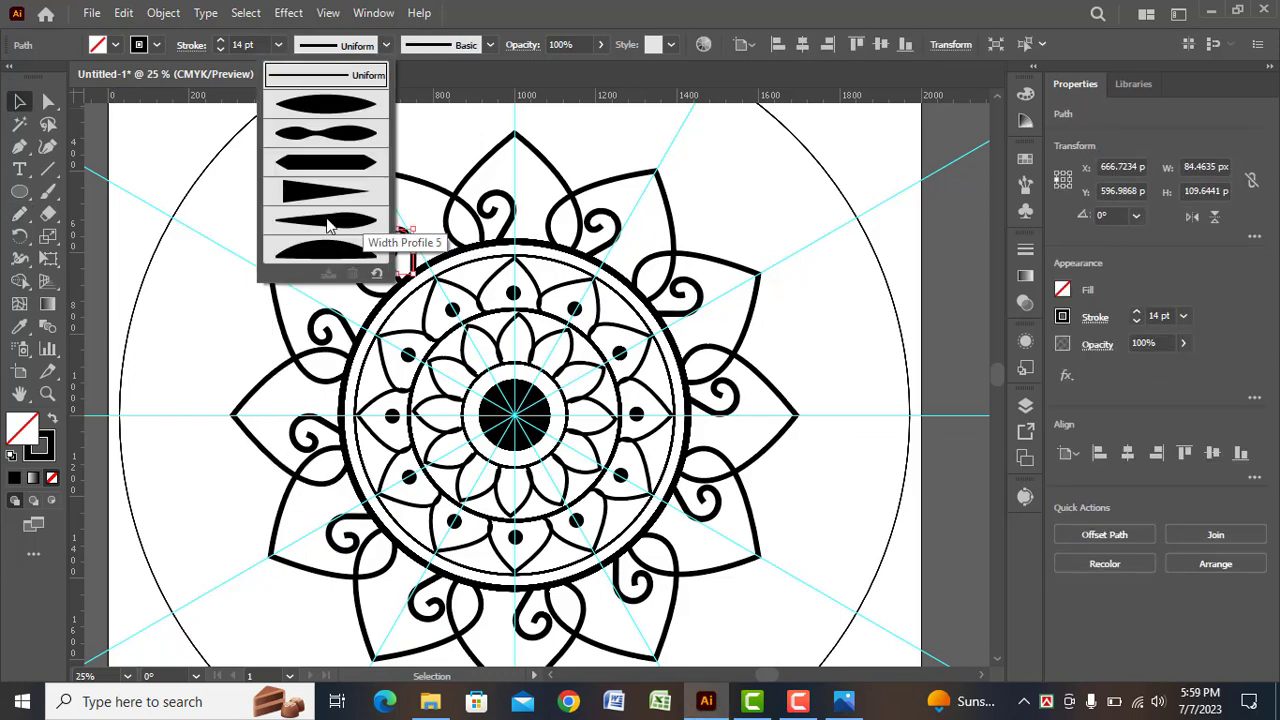
click(328, 224)
click(386, 45)
click(340, 192)
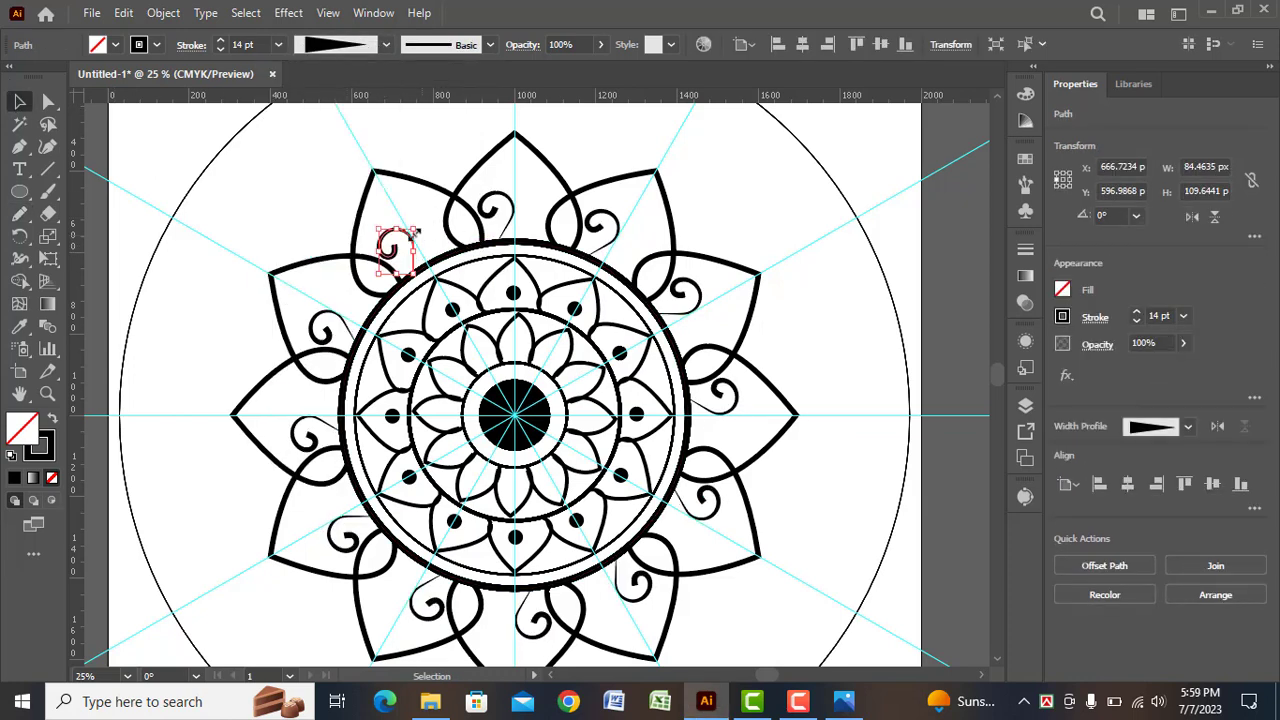
click(390, 220)
- Pencil a curved stroke beside the spiral at 10 pt with a flipped triangular taper
key(n)
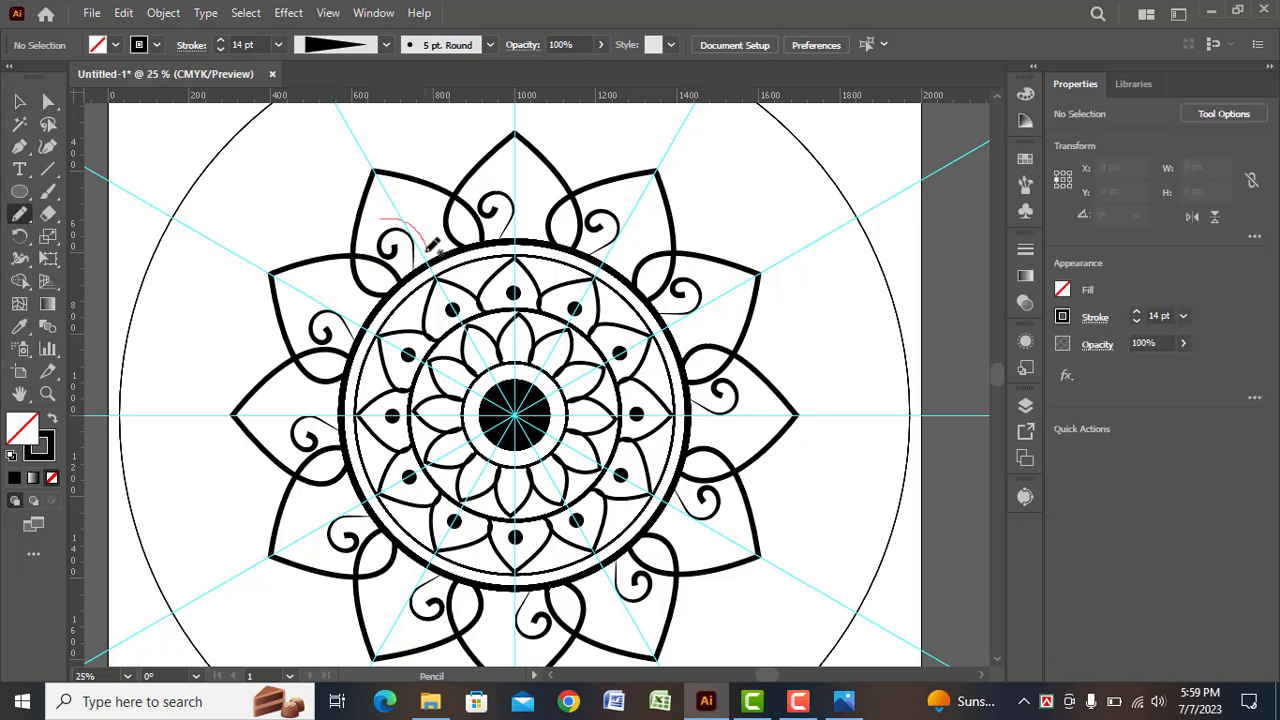
drag(427, 249, 424, 262)
click(278, 45)
click(297, 316)
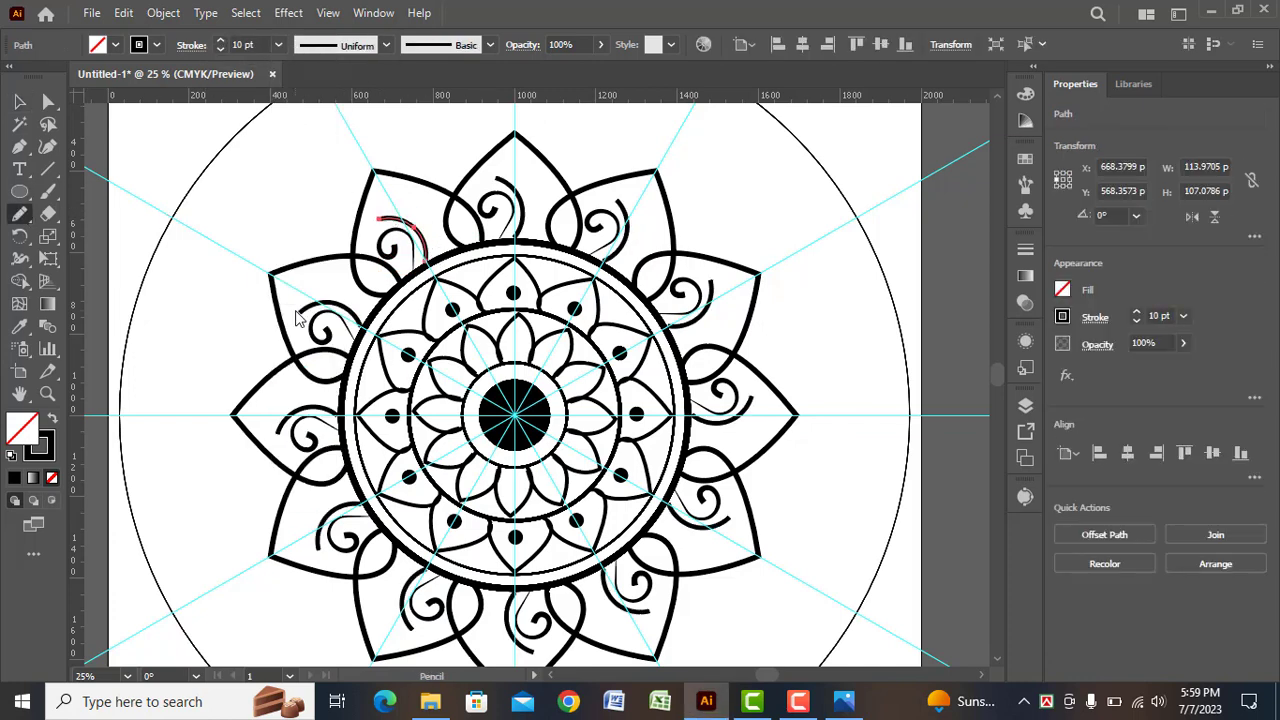
click(386, 45)
click(300, 200)
click(191, 45)
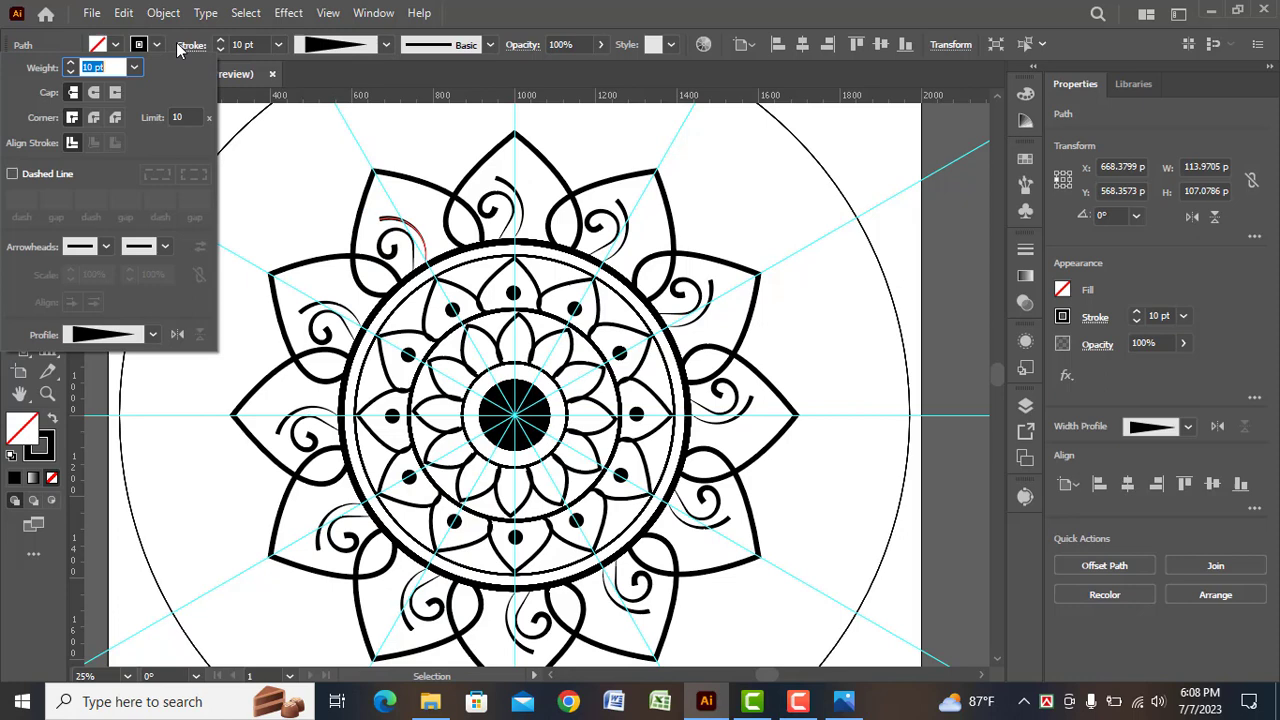
click(178, 335)
- Duplicate the tapered curve slightly higher in the petal
click(18, 102)
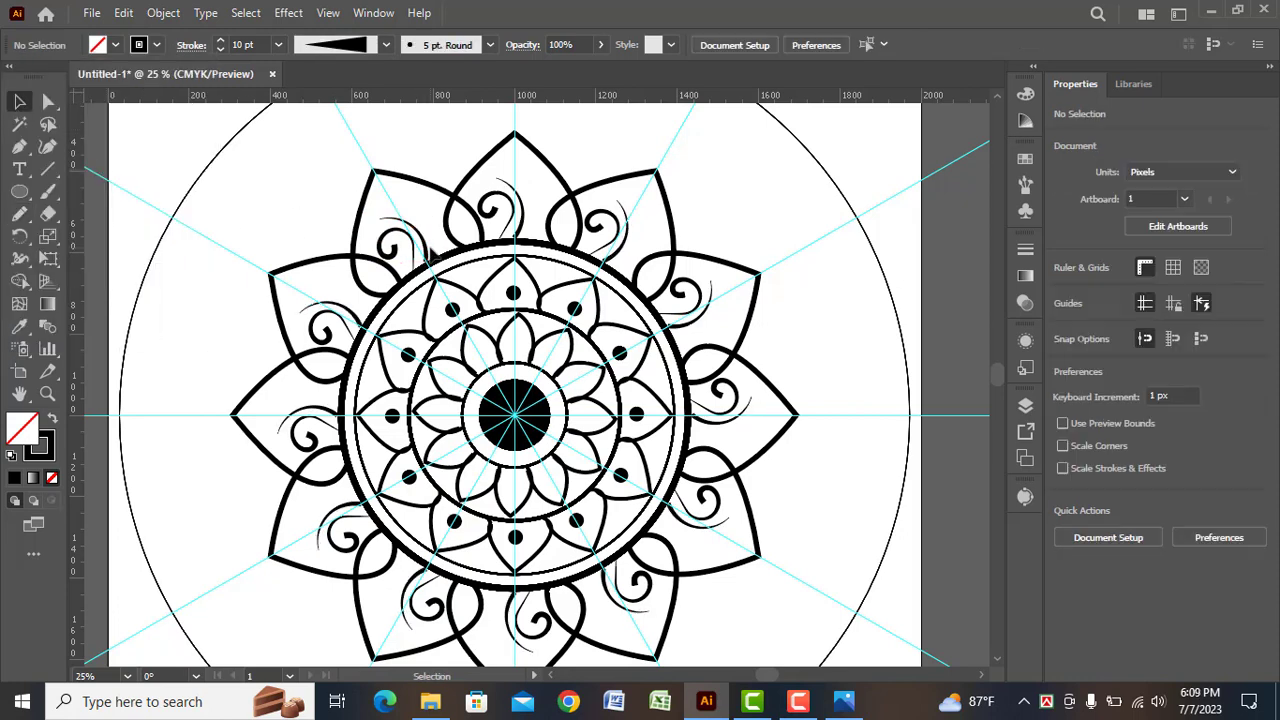
drag(425, 242, 410, 225)
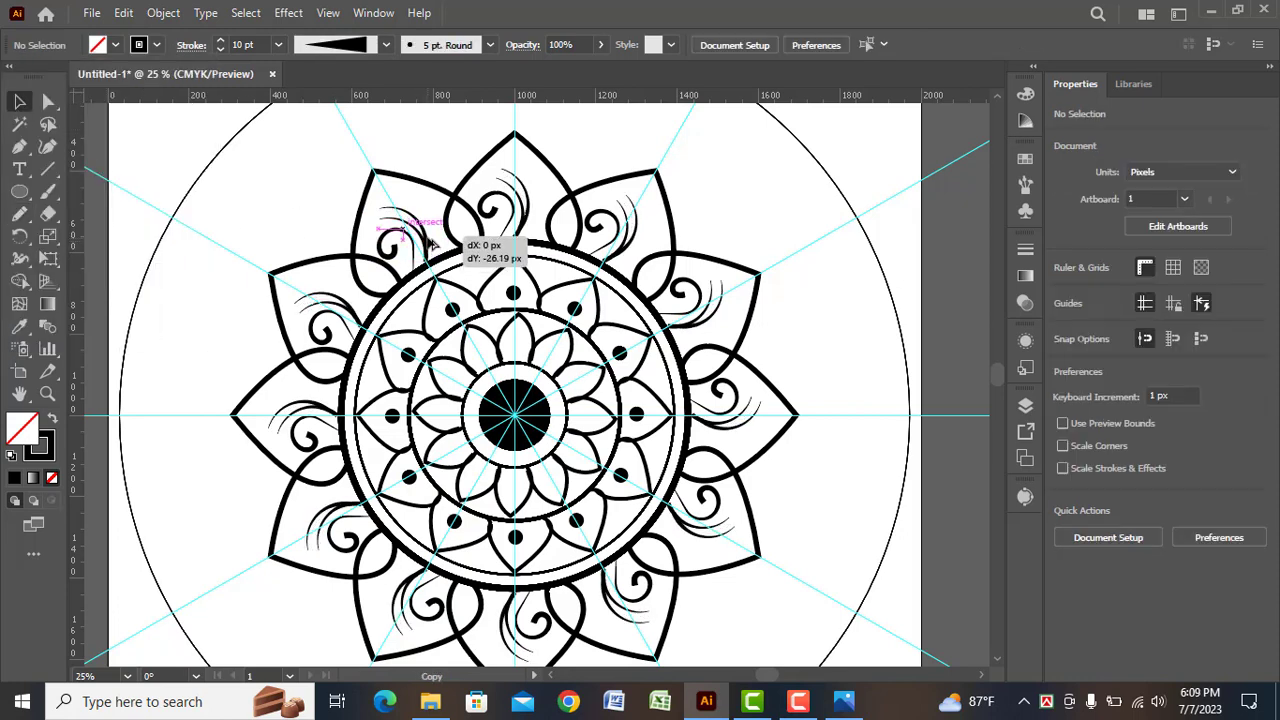
click(442, 382)
scroll(442, 382, up, 3)
drag(19, 192, 100, 234)
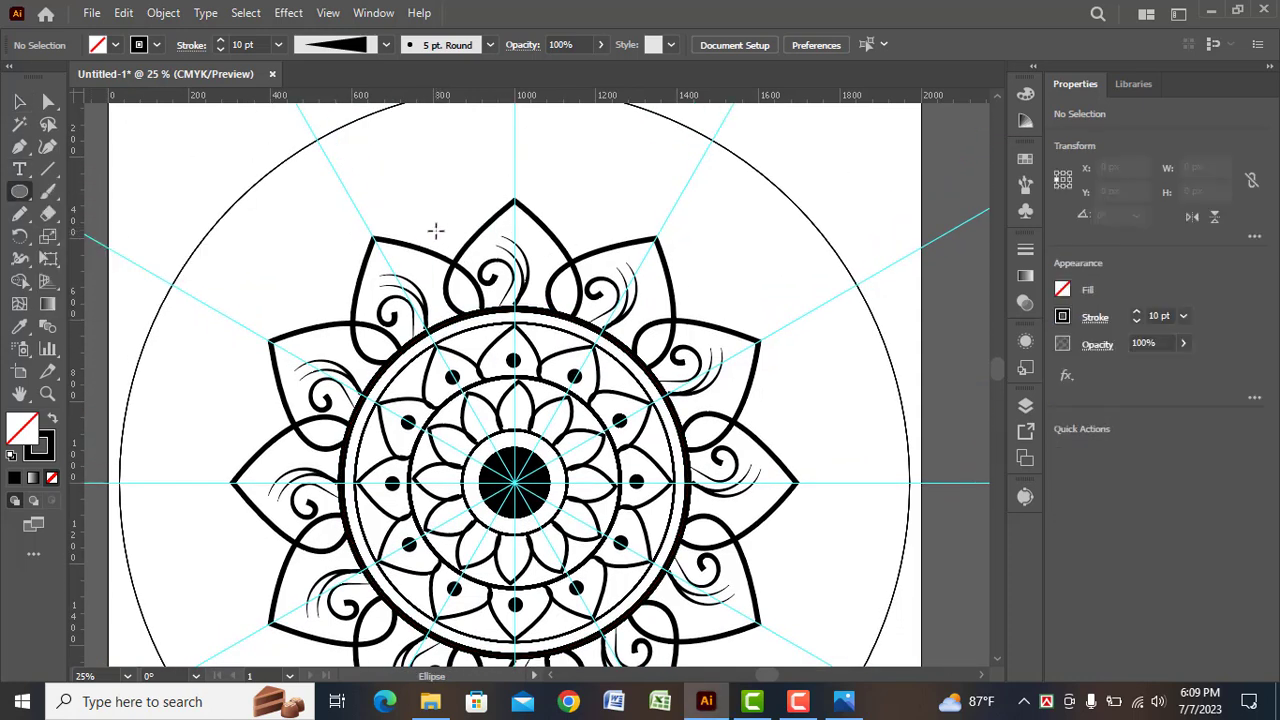
- Draw a small black dot between the outer petals and nudge it up slightly
drag(435, 231, 457, 253)
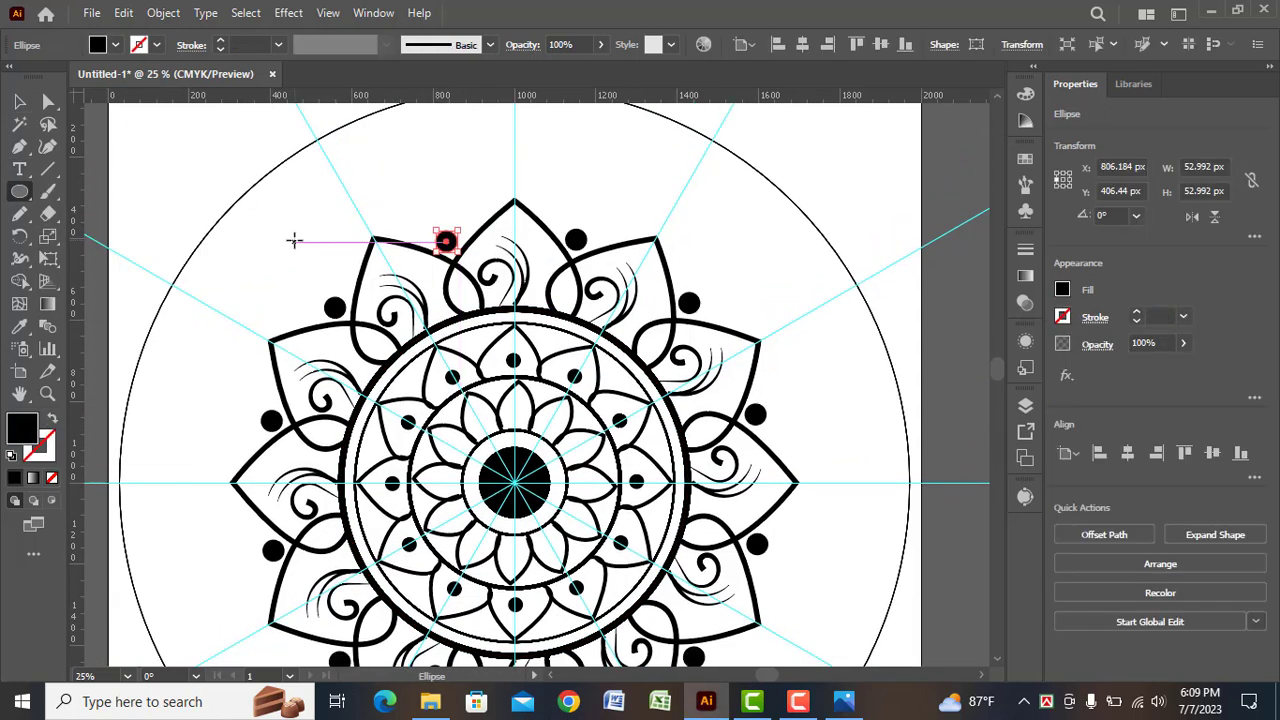
drag(446, 242, 446, 237)
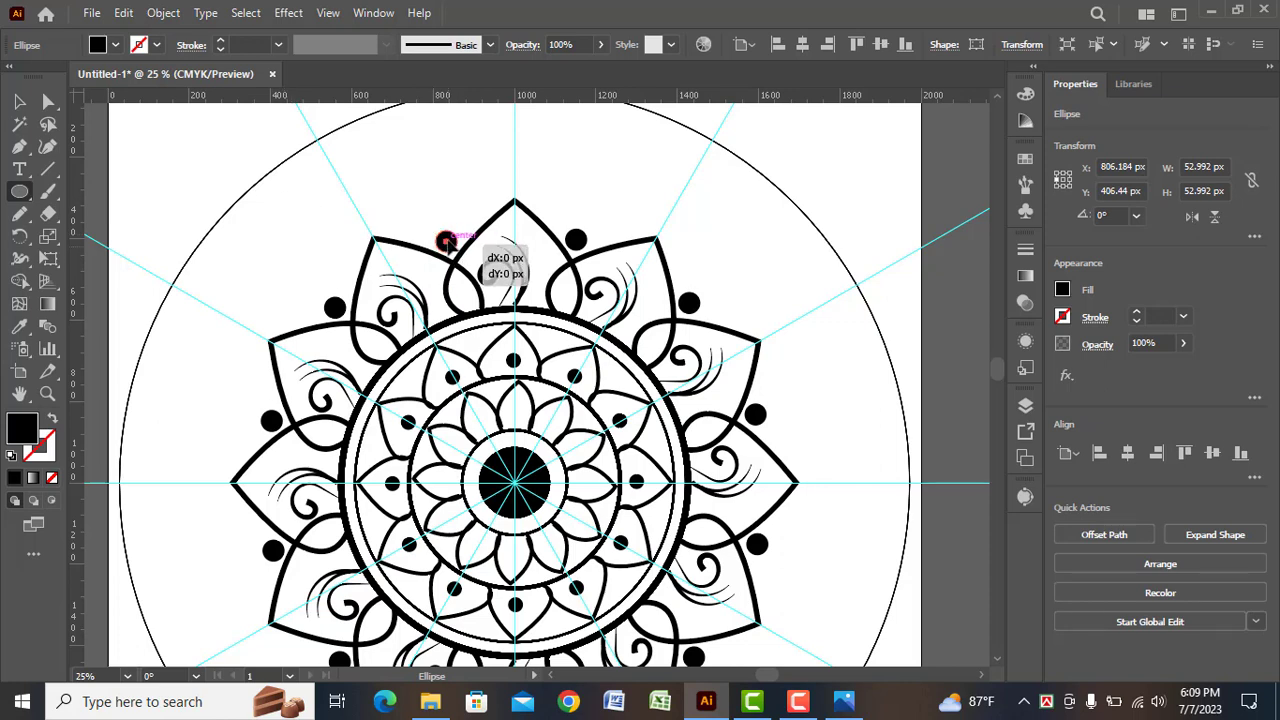
click(19, 101)
click(208, 240)
- Draw a 5 pt arc over the dot, then a small oval near the top-left corner
key(p)
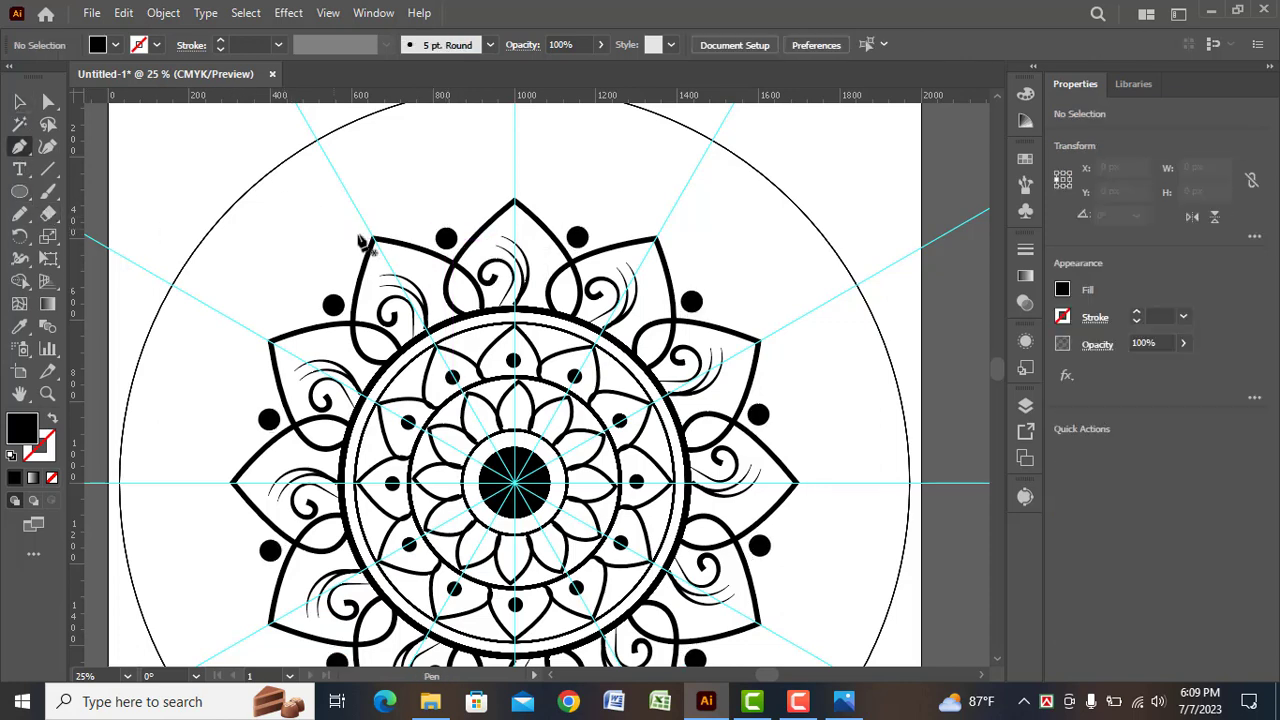
click(412, 245)
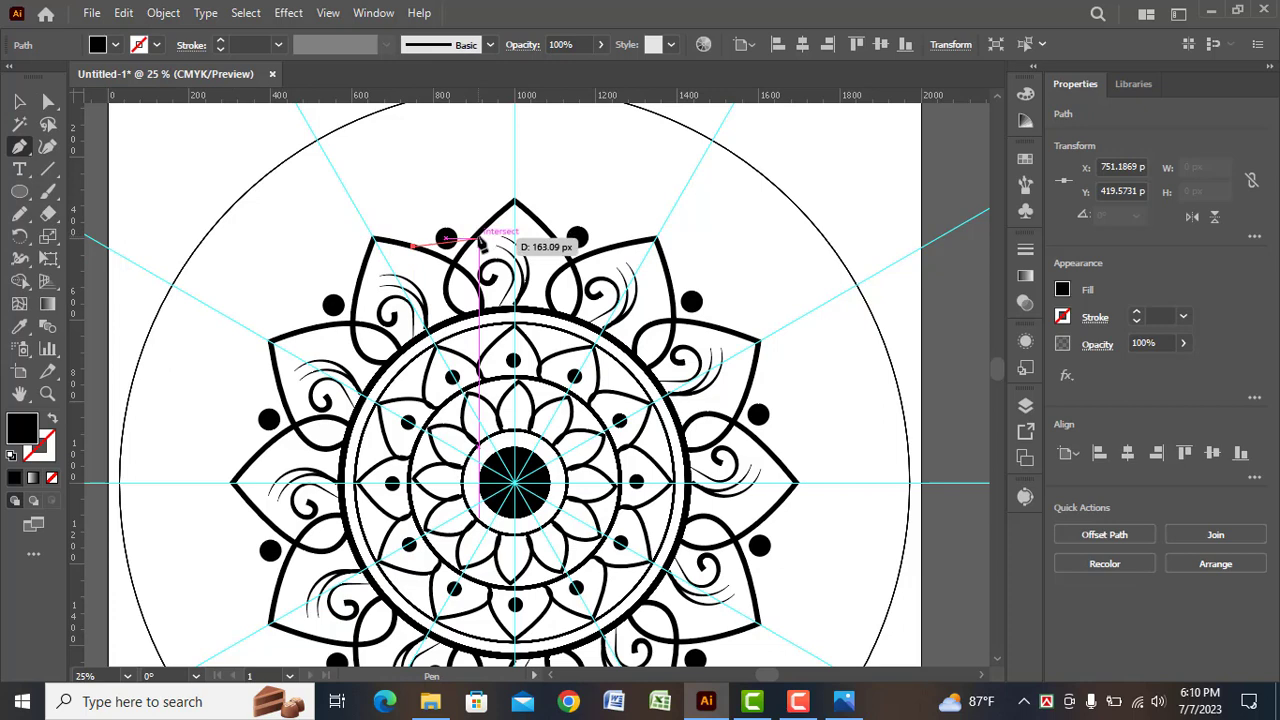
drag(478, 237, 522, 284)
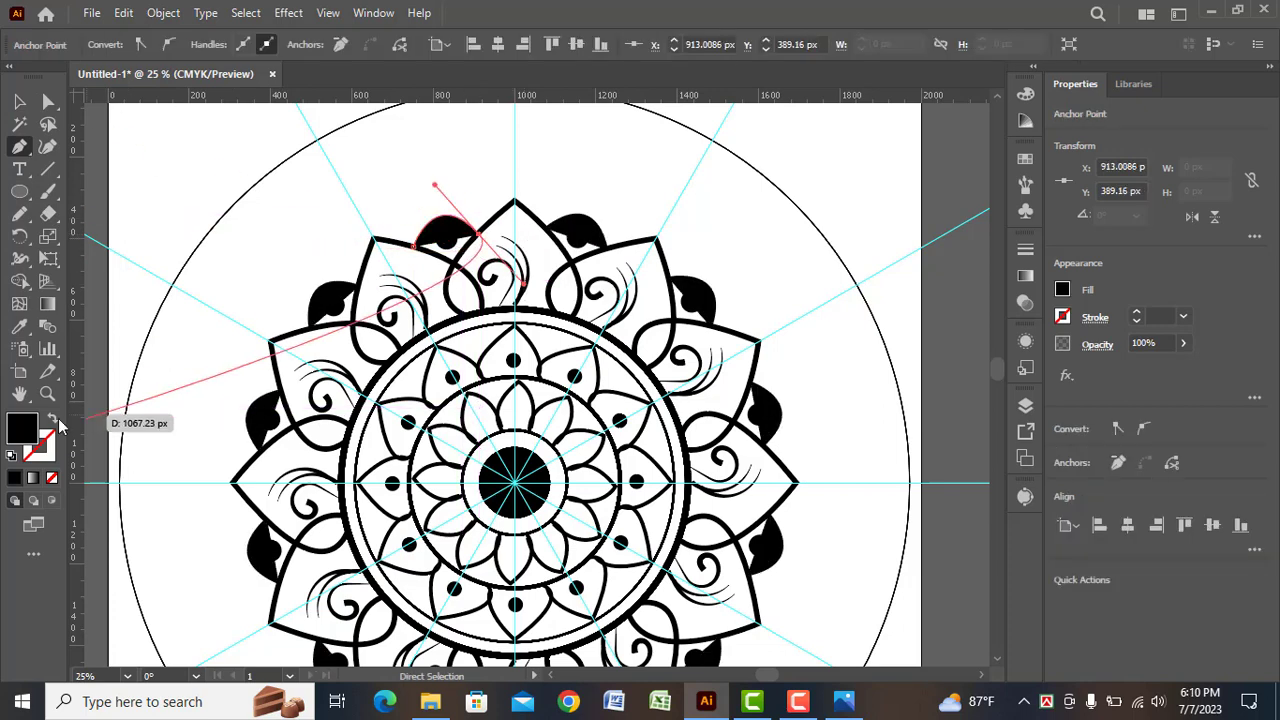
key(v)
key(Delete)
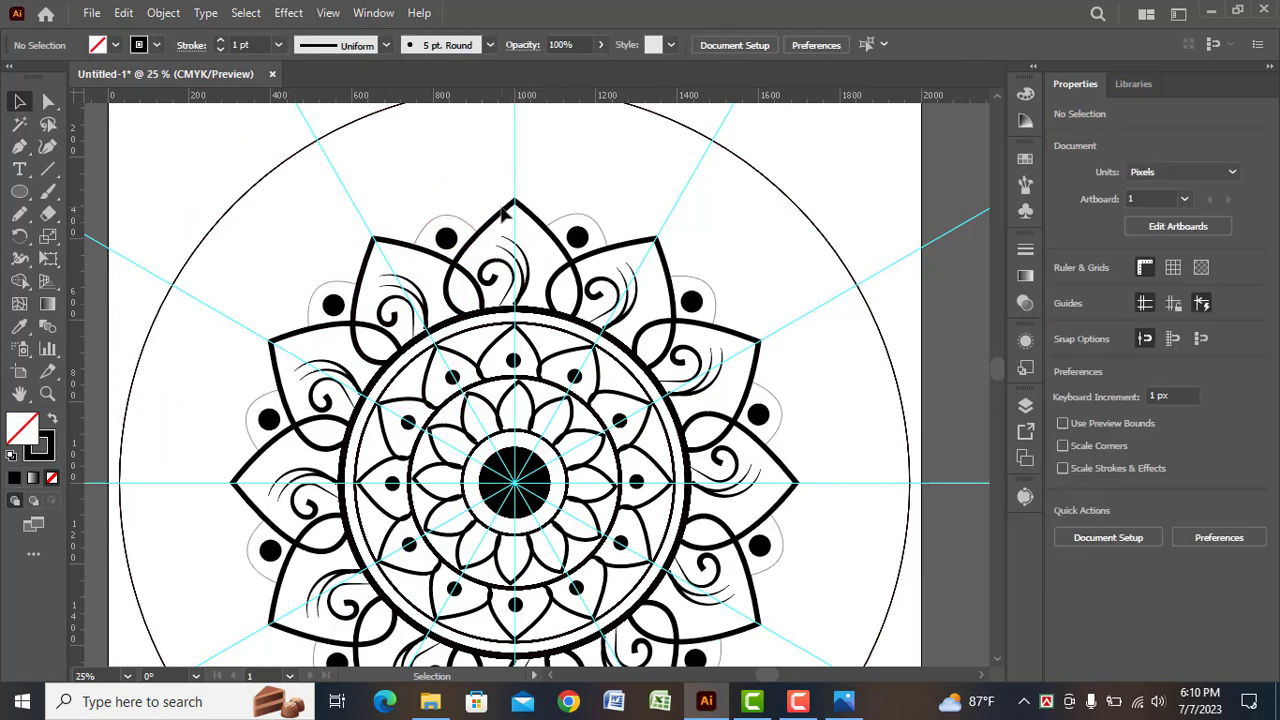
click(470, 222)
click(278, 44)
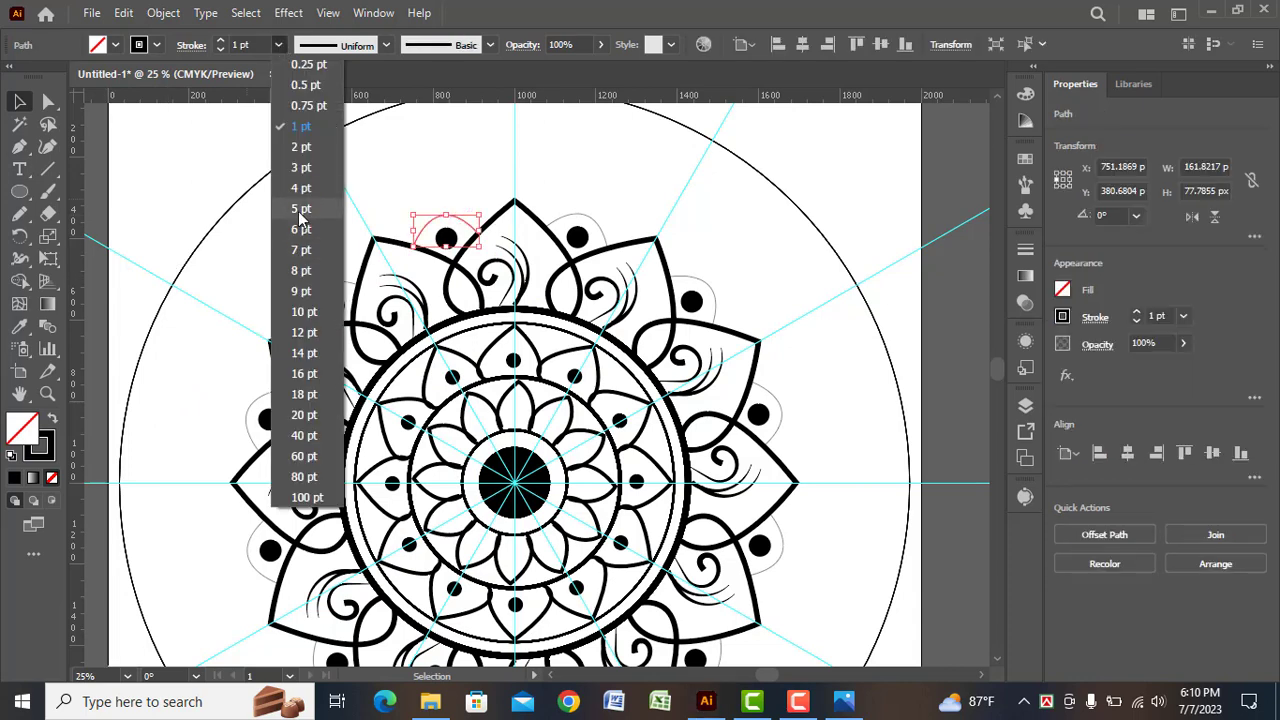
click(308, 199)
drag(19, 191, 110, 237)
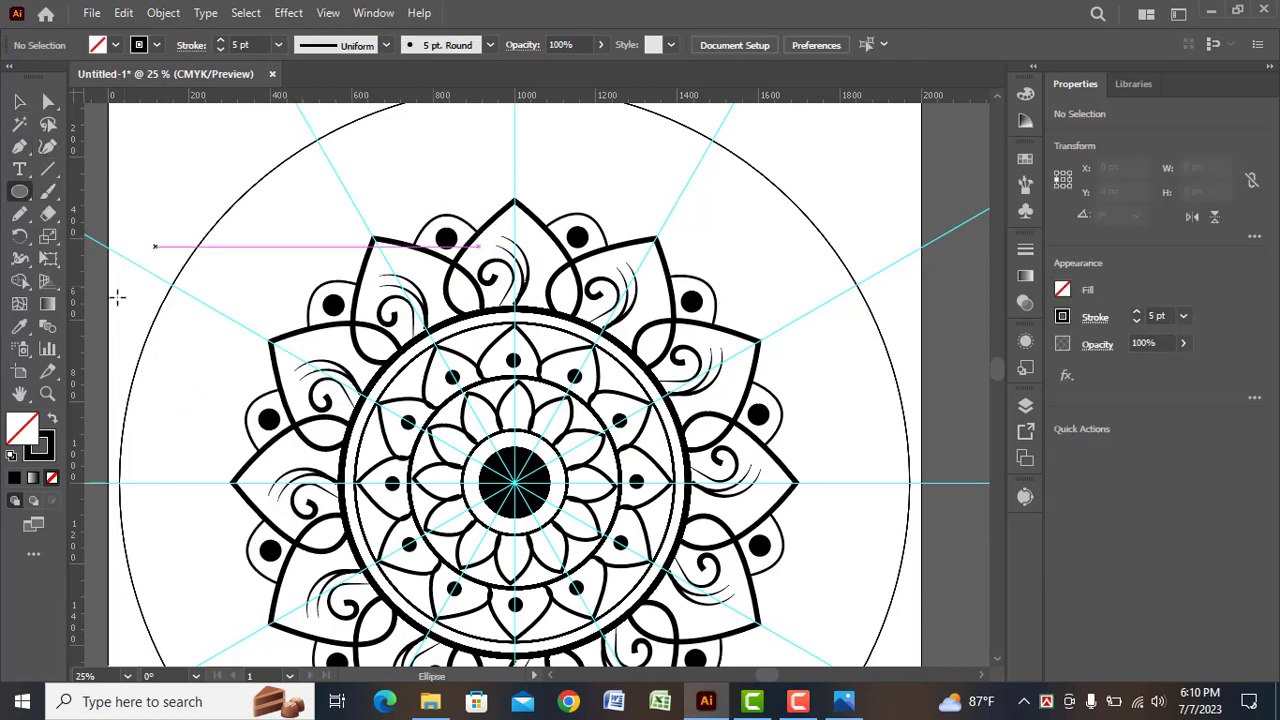
drag(167, 150, 195, 201)
- Fill the oval black, make its end anchors pointed corners, and scale it narrower into a leaf
key(shift+x)
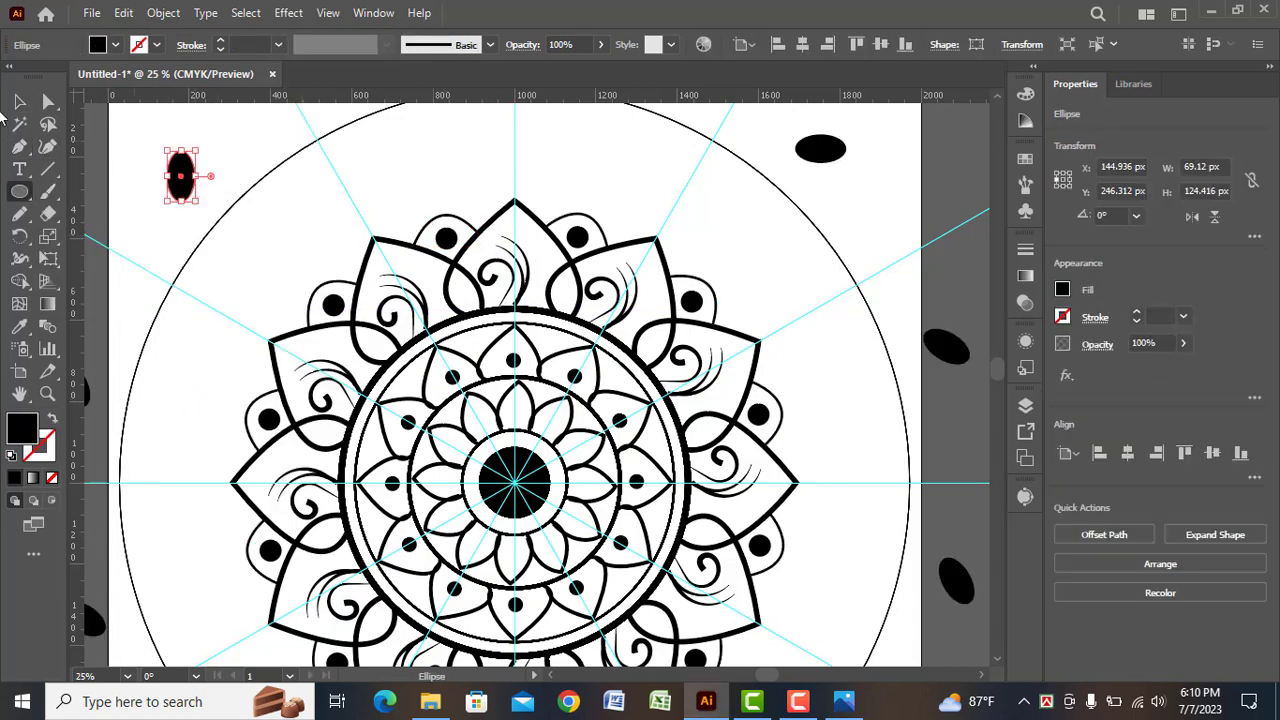
key(v)
click(170, 142)
key(a)
click(180, 162)
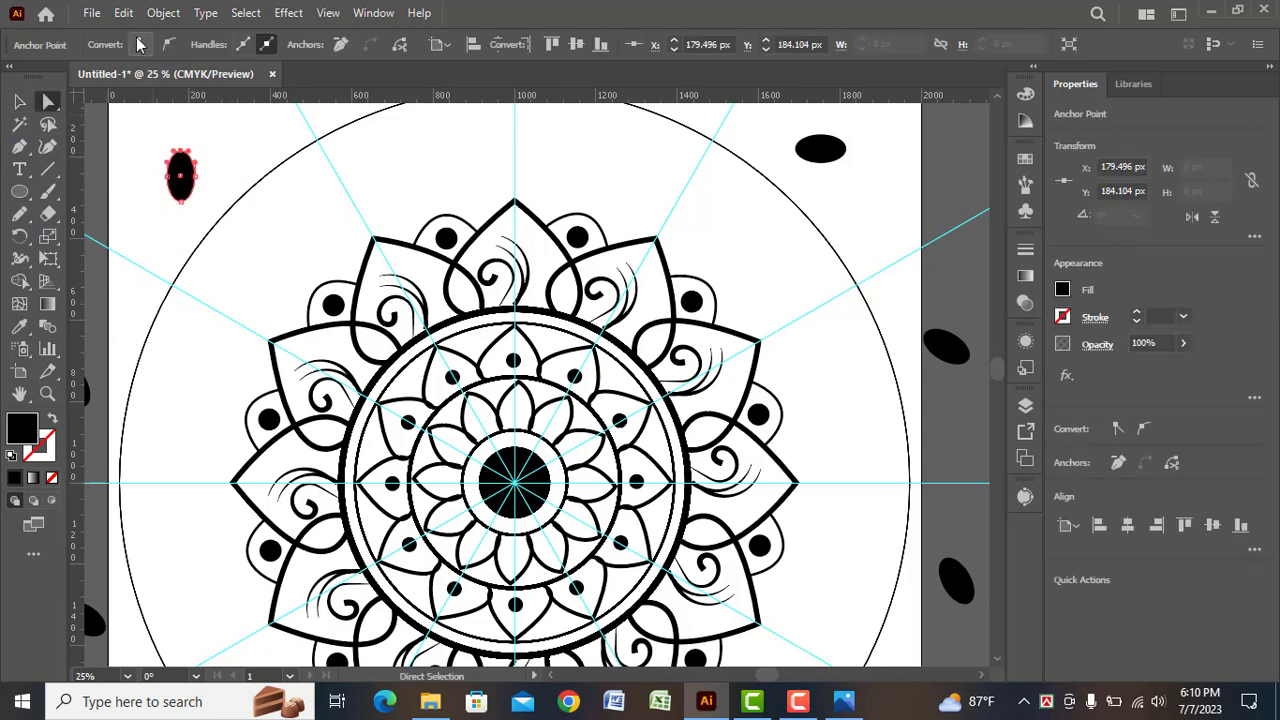
key(v)
mouse_move(195, 176)
mouse_down()
mouse_move(462, 194)
mouse_move(423, 207)
mouse_move(383, 190)
mouse_move(440, 237)
mouse_move(427, 213)
mouse_up()
- Rotate the leaf about 28° and position it around the black dot
click(517, 180)
click(427, 248)
click(430, 234)
click(446, 238)
- Duplicate the leaf and place the copies beside the first, forming the top leaf cluster
key(v)
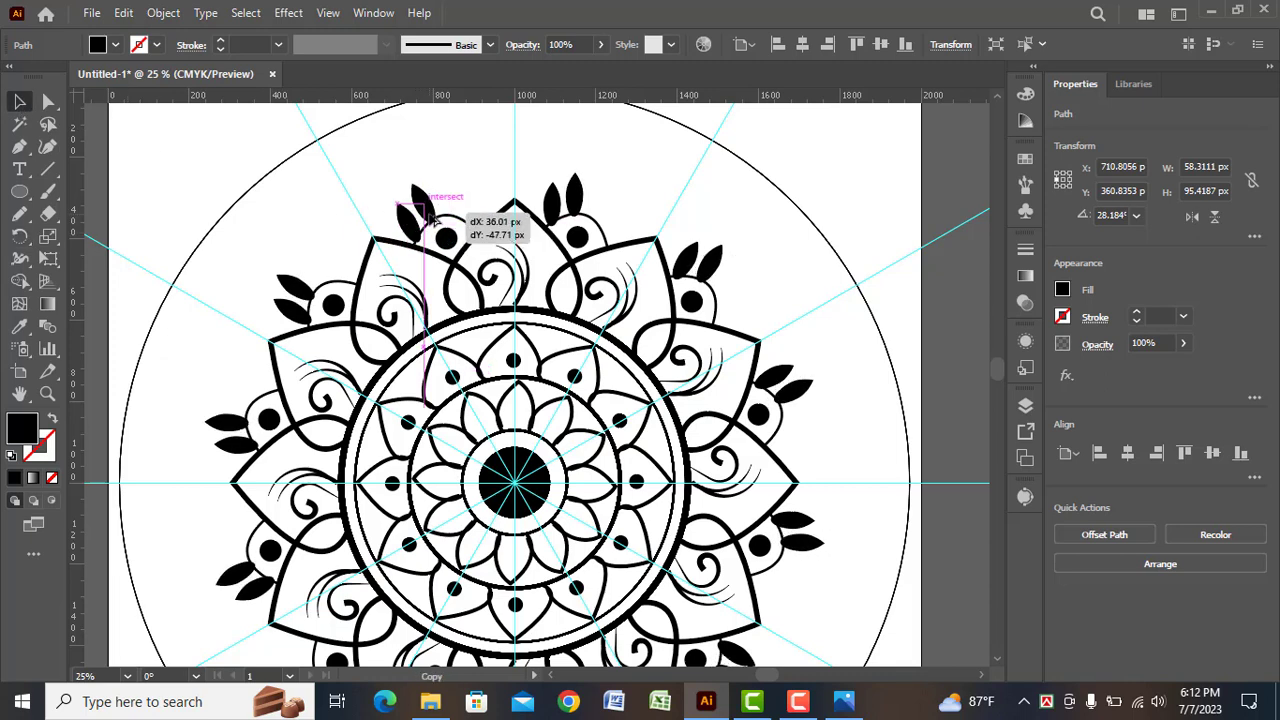
click(392, 205)
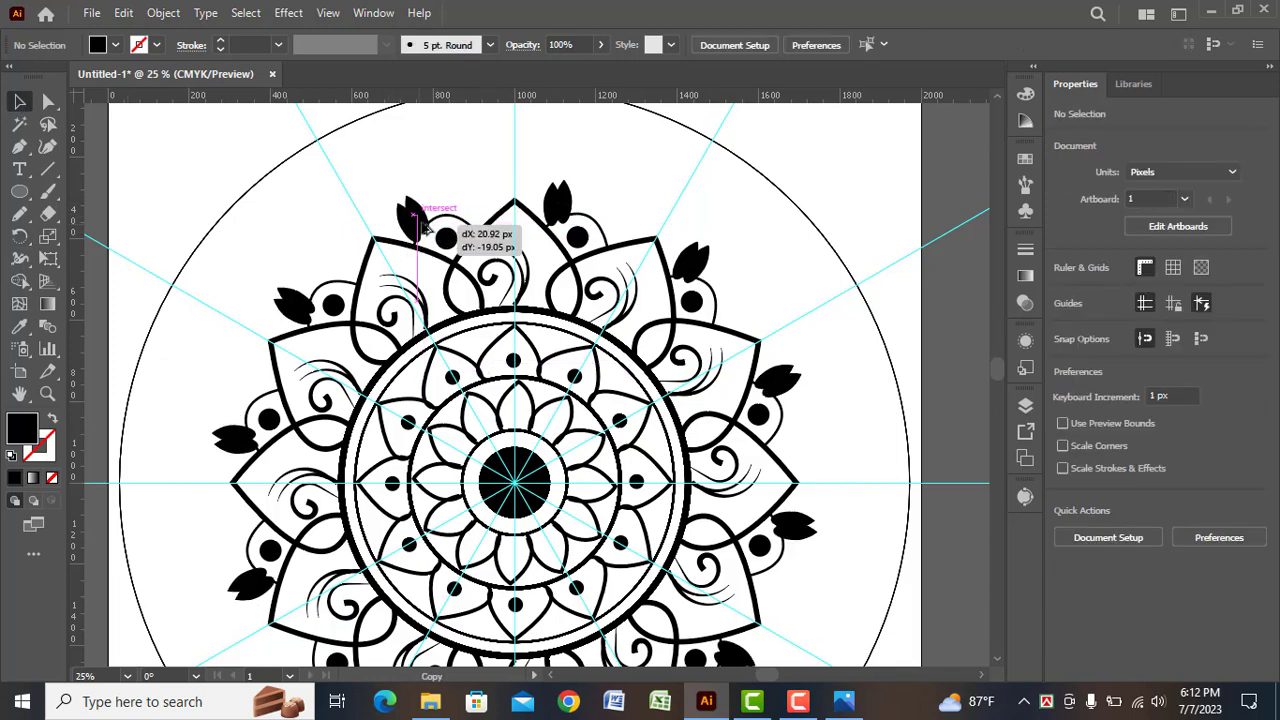
mouse_move(418, 200)
mouse_down()
mouse_move(432, 220)
mouse_move(414, 182)
mouse_up()
click(463, 207)
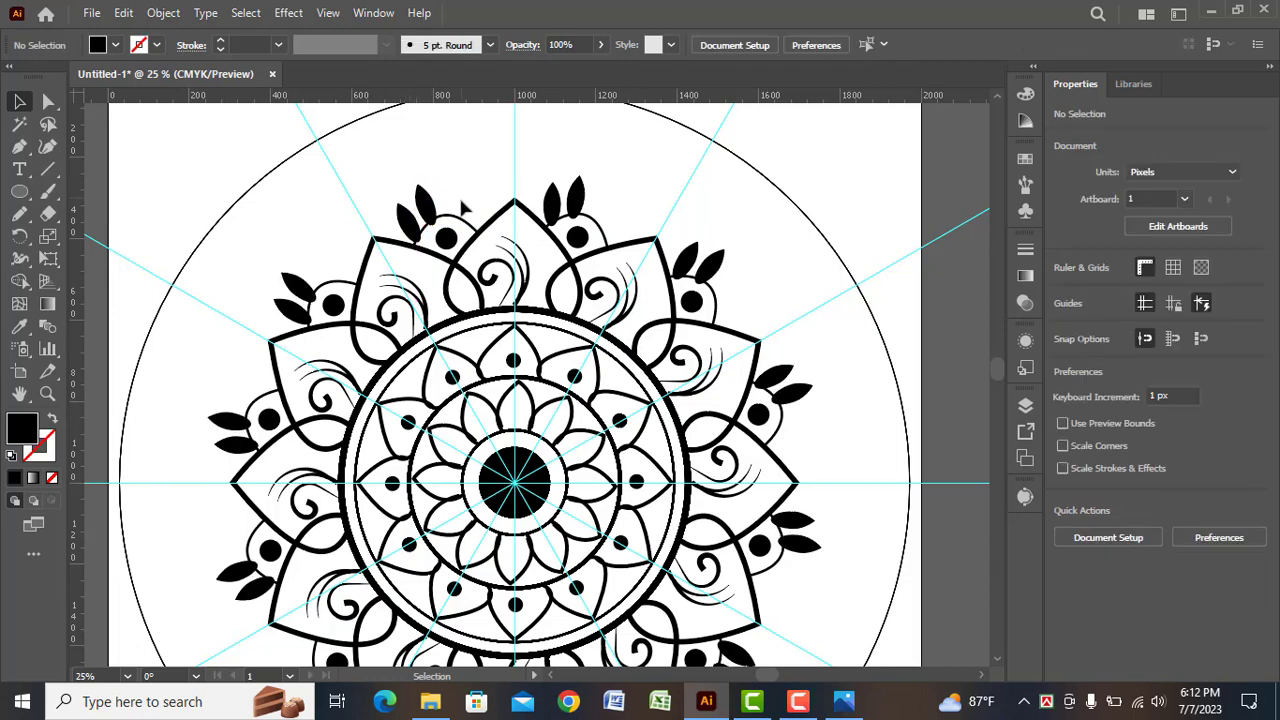
click(424, 203)
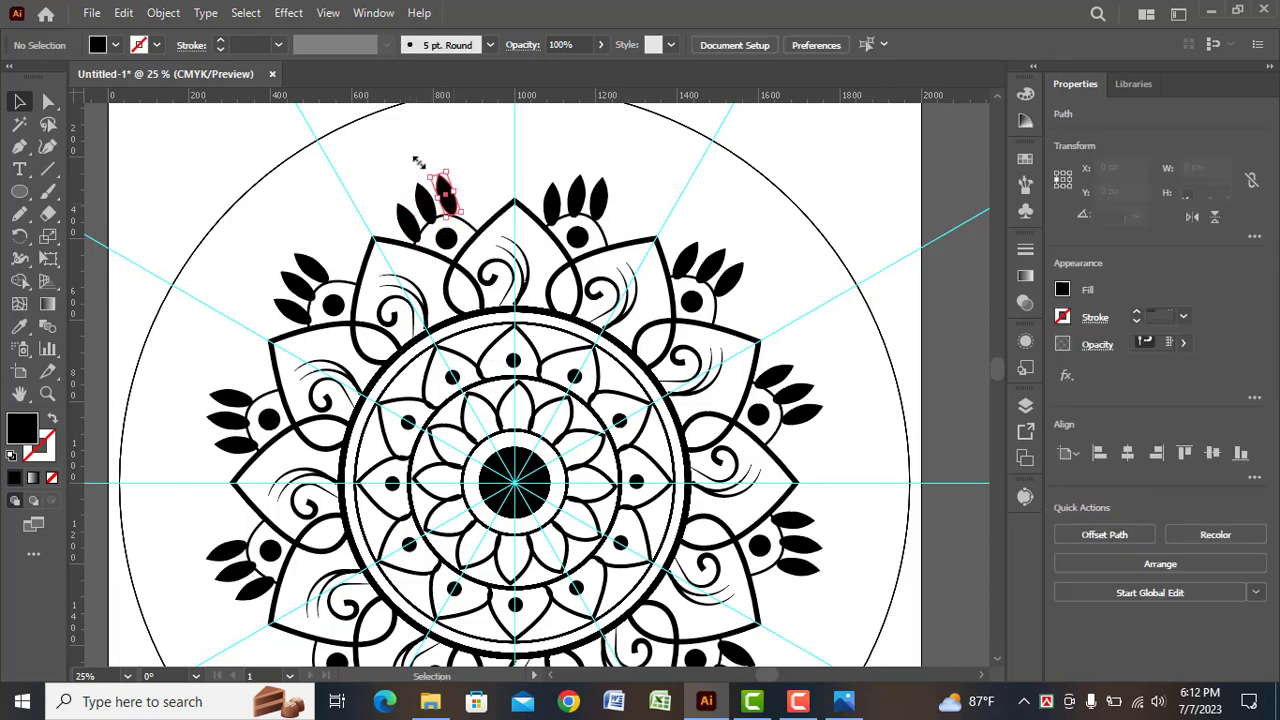
mouse_move(421, 166)
mouse_down()
mouse_move(436, 160)
mouse_move(484, 212)
mouse_move(470, 190)
mouse_move(476, 204)
mouse_move(425, 198)
mouse_up()
click(463, 150)
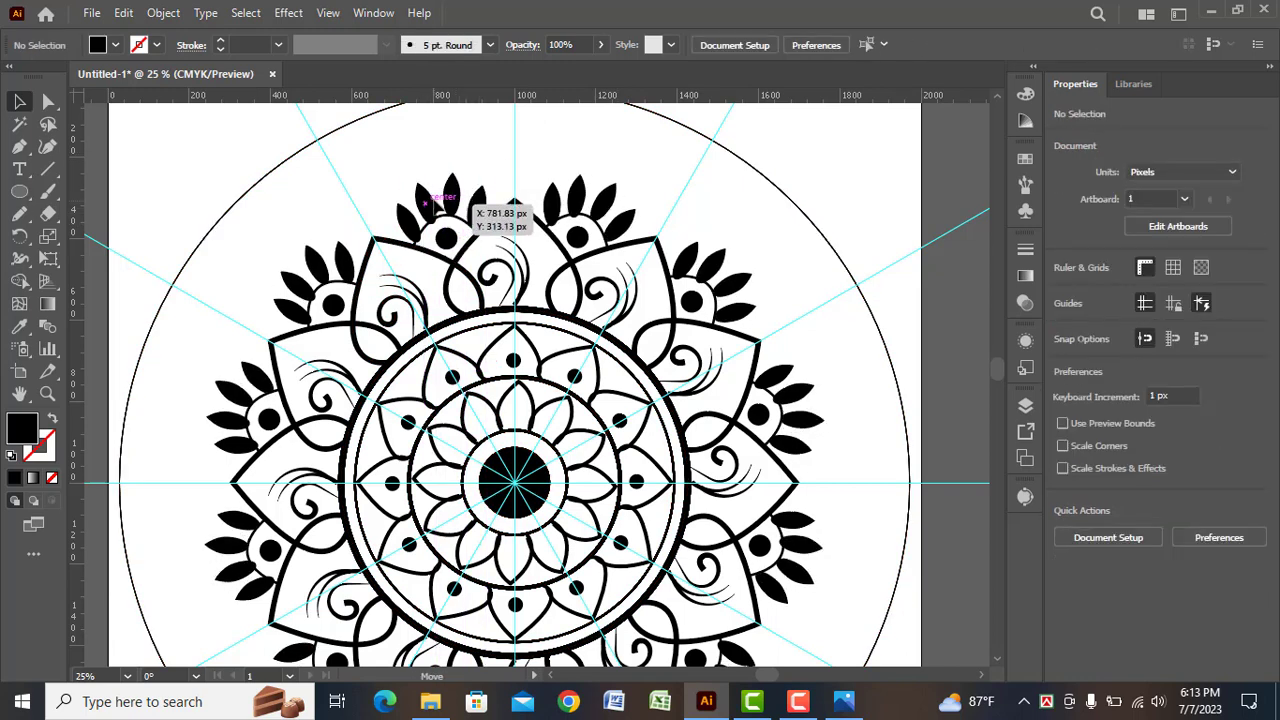
- Fine-tune the leaf sprig positions, rotating the left leaf to about 46.5°, then deselect
scroll(456, 225, up, 5)
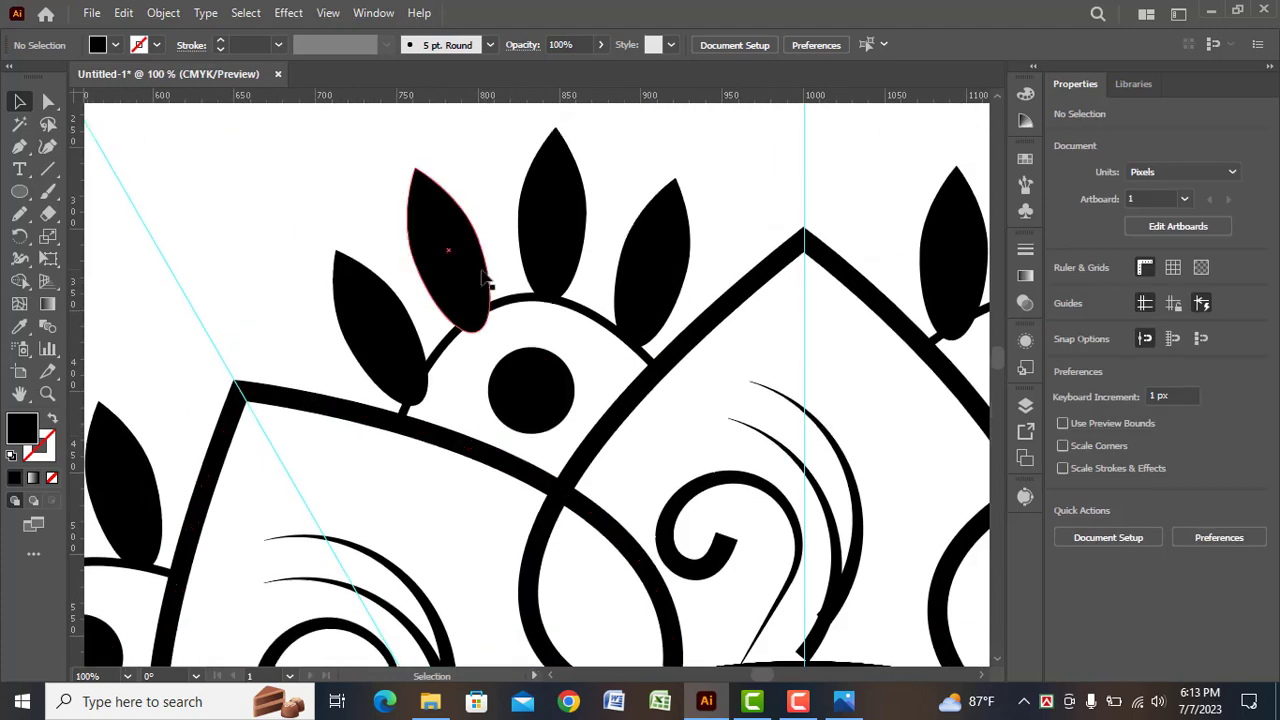
drag(457, 284, 451, 276)
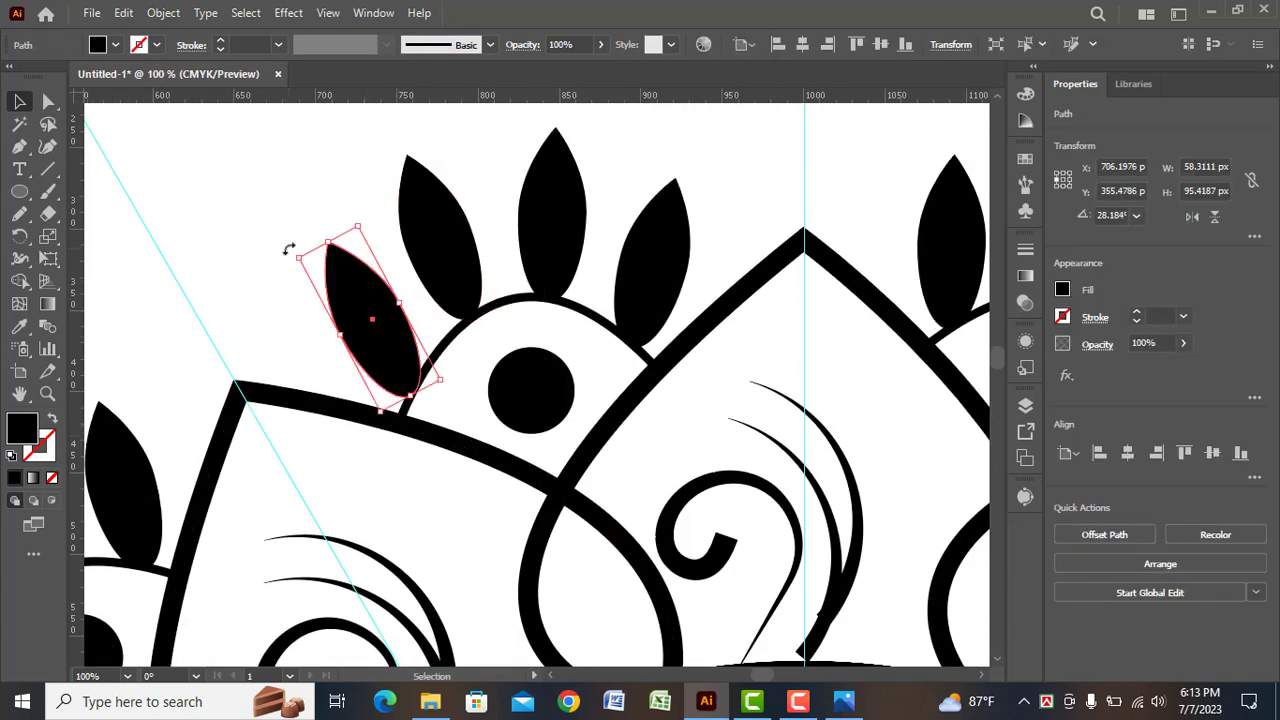
drag(288, 249, 270, 279)
drag(371, 330, 356, 343)
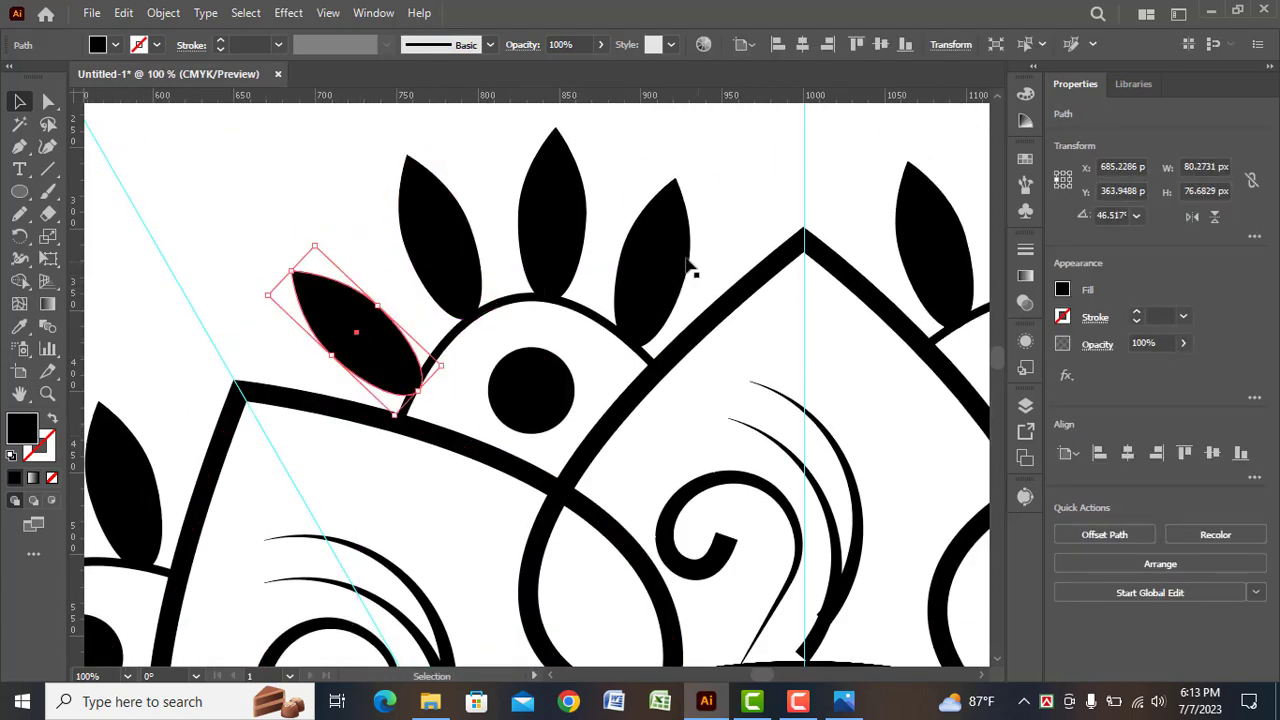
drag(688, 266, 680, 262)
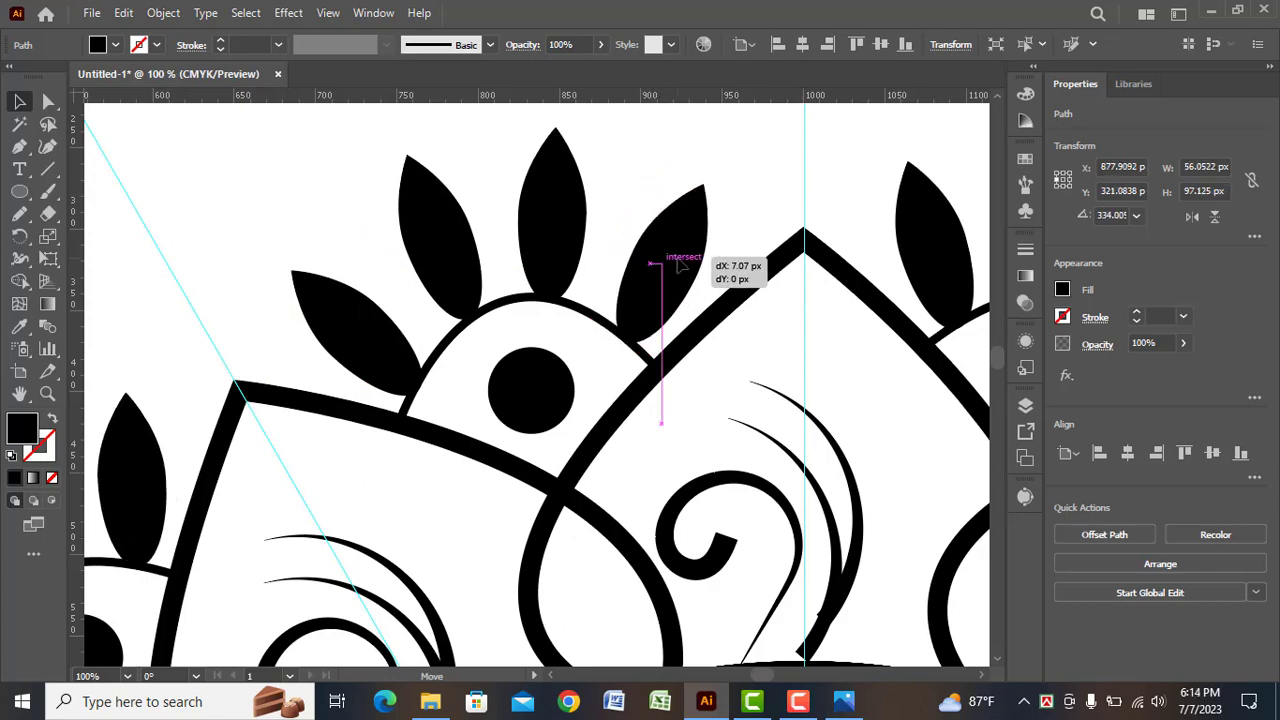
click(622, 167)
scroll(622, 167, down, 3)
scroll(480, 177, down, 3)
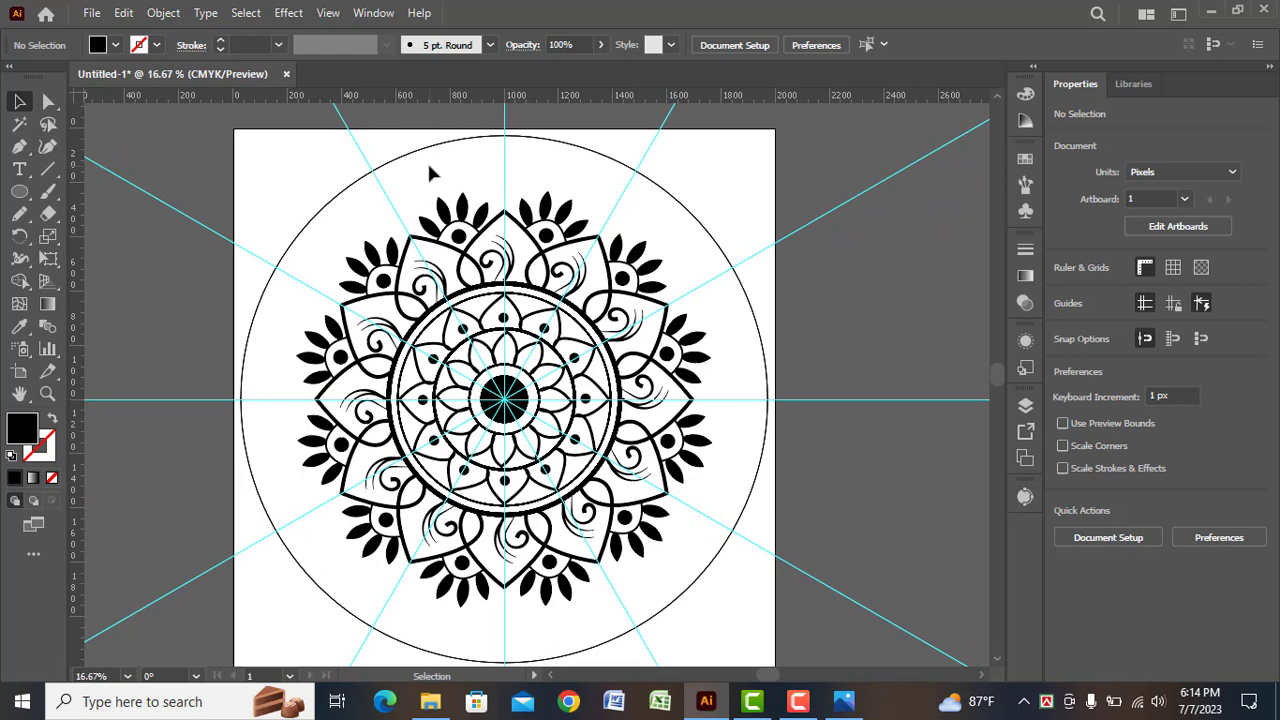
- Hide the rulers (Ctrl+R) and the guides
key(ctrl+r)
right_click(505, 197)
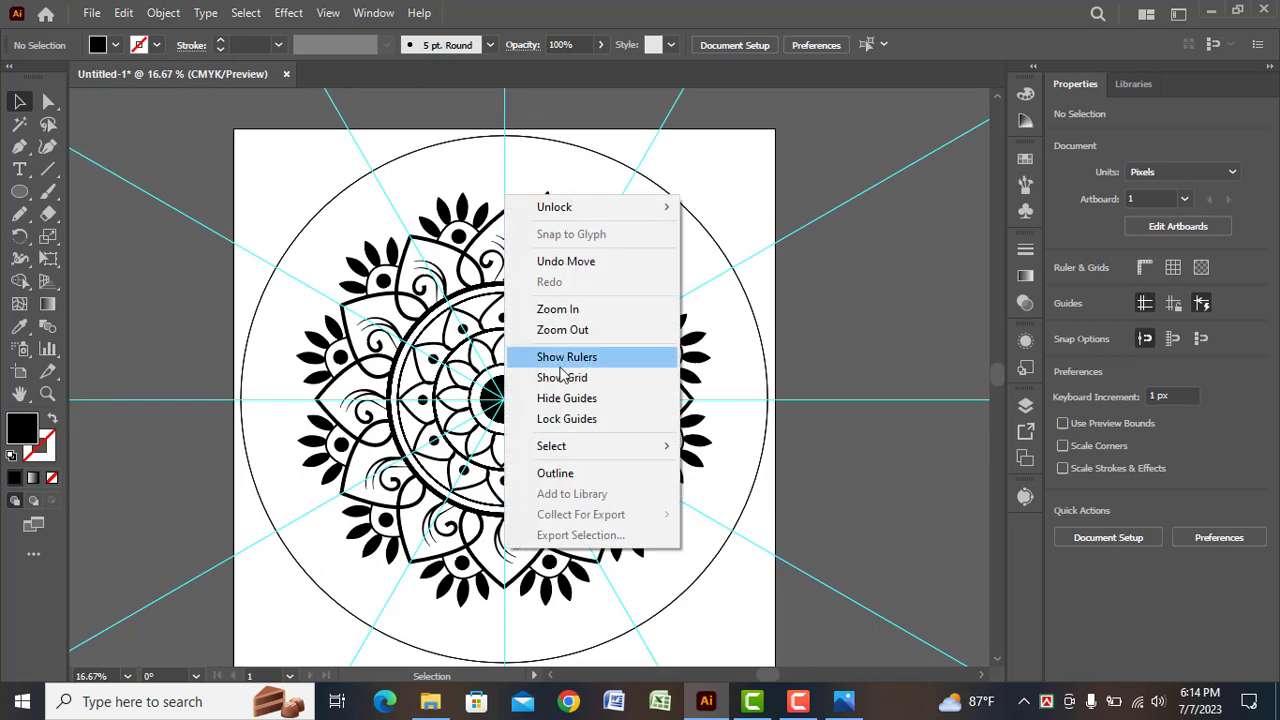
click(566, 398)
- Select all the artwork and expand its fill and stroke into shapes
drag(680, 651, 312, 268)
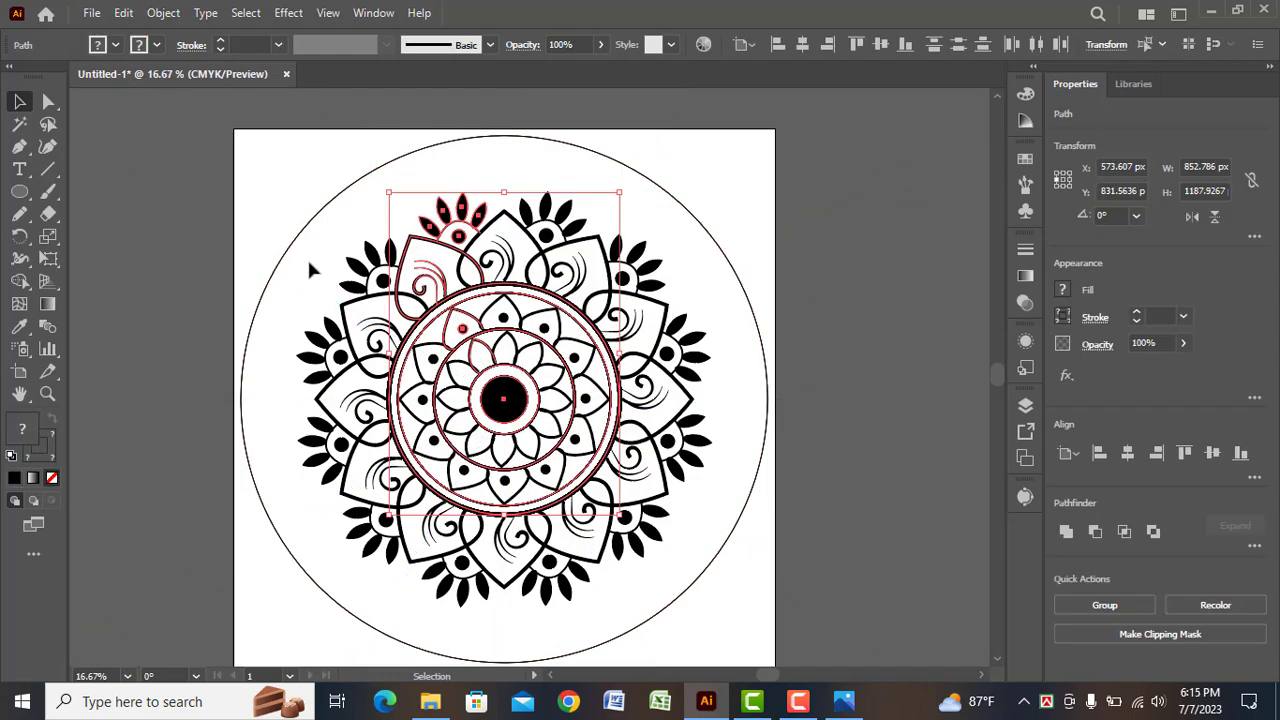
click(163, 13)
key(ctrl+a)
click(163, 13)
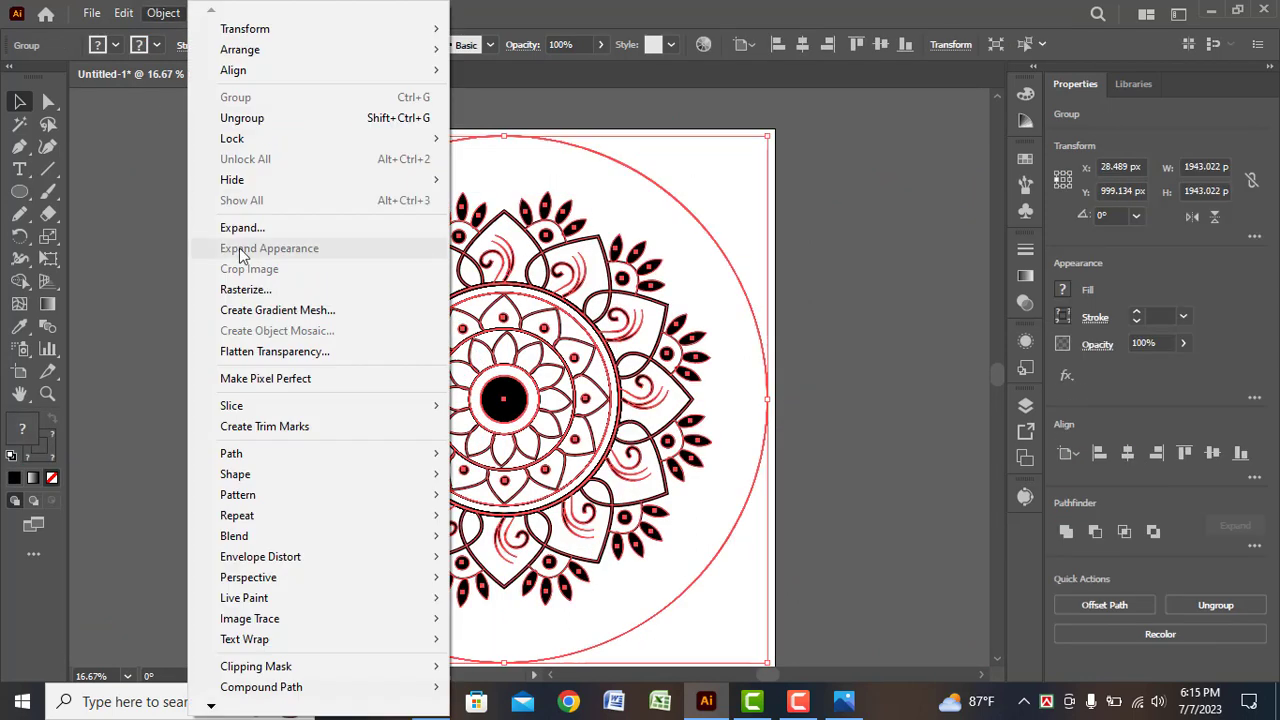
click(229, 222)
click(594, 456)
- Ungroup the expanded mandala and delete the large outer construction circle
click(163, 13)
right_click(472, 388)
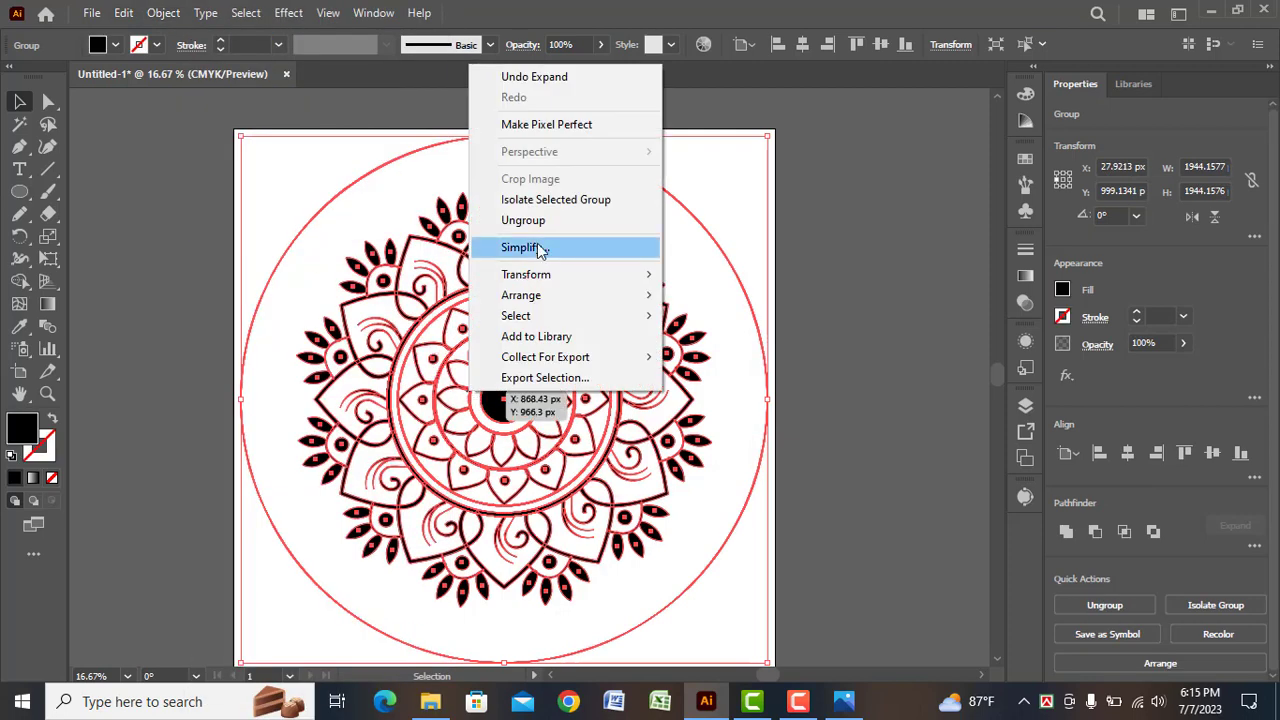
click(523, 220)
right_click(530, 318)
right_click(588, 334)
click(620, 491)
right_click(550, 314)
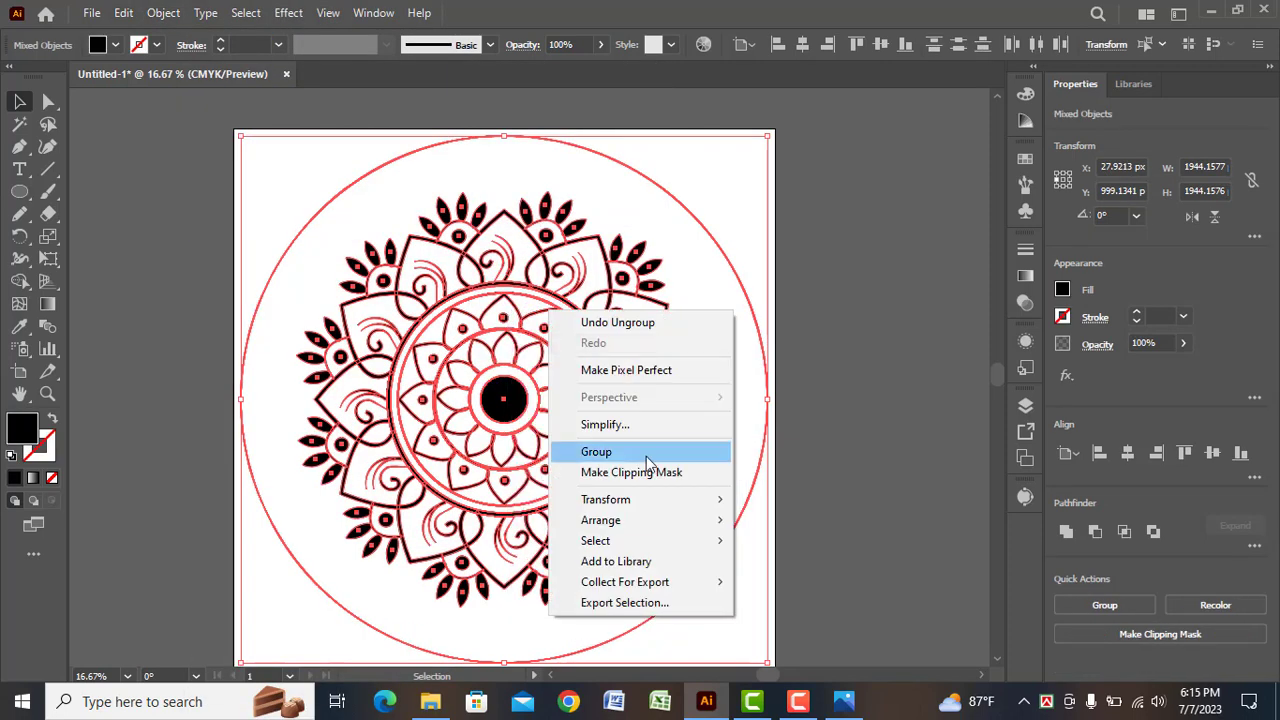
click(594, 184)
click(608, 159)
key(Delete)
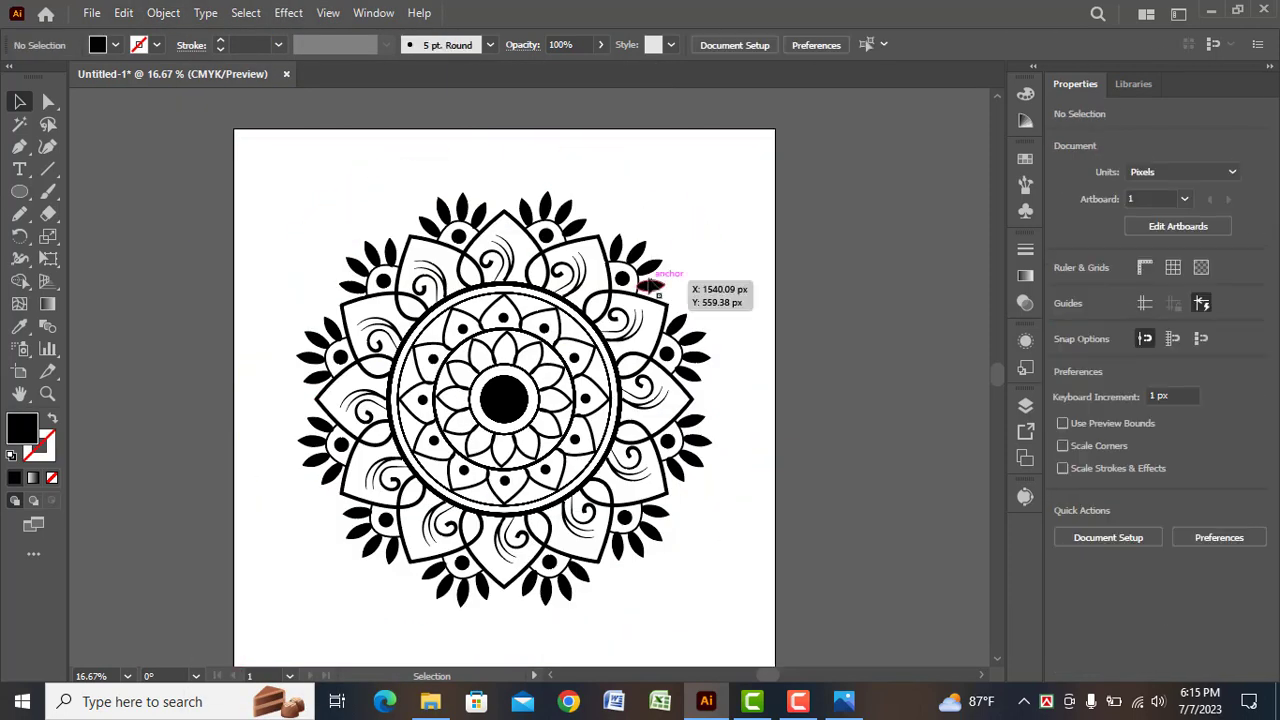
- Apply a gradient fill to the whole mandala with a yellowish-orange left stop
key(ctrl+a)
click(1025, 276)
click(903, 385)
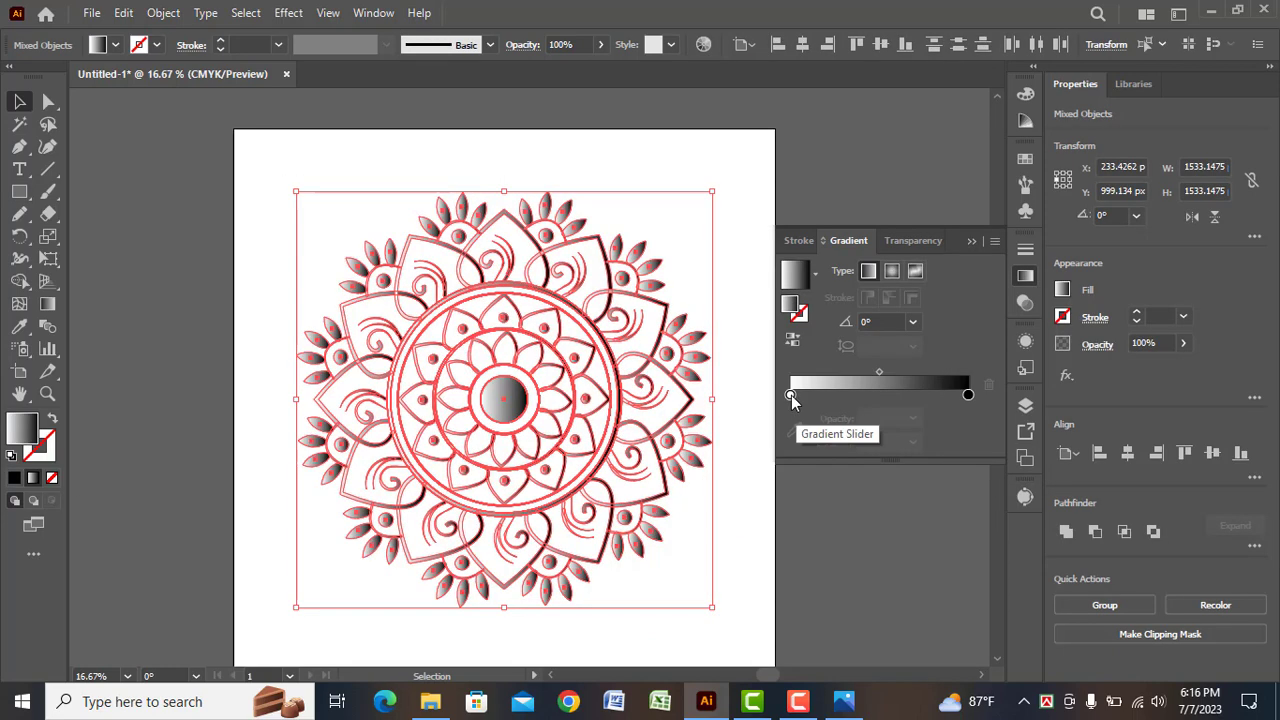
double_click(790, 394)
click(910, 453)
click(727, 460)
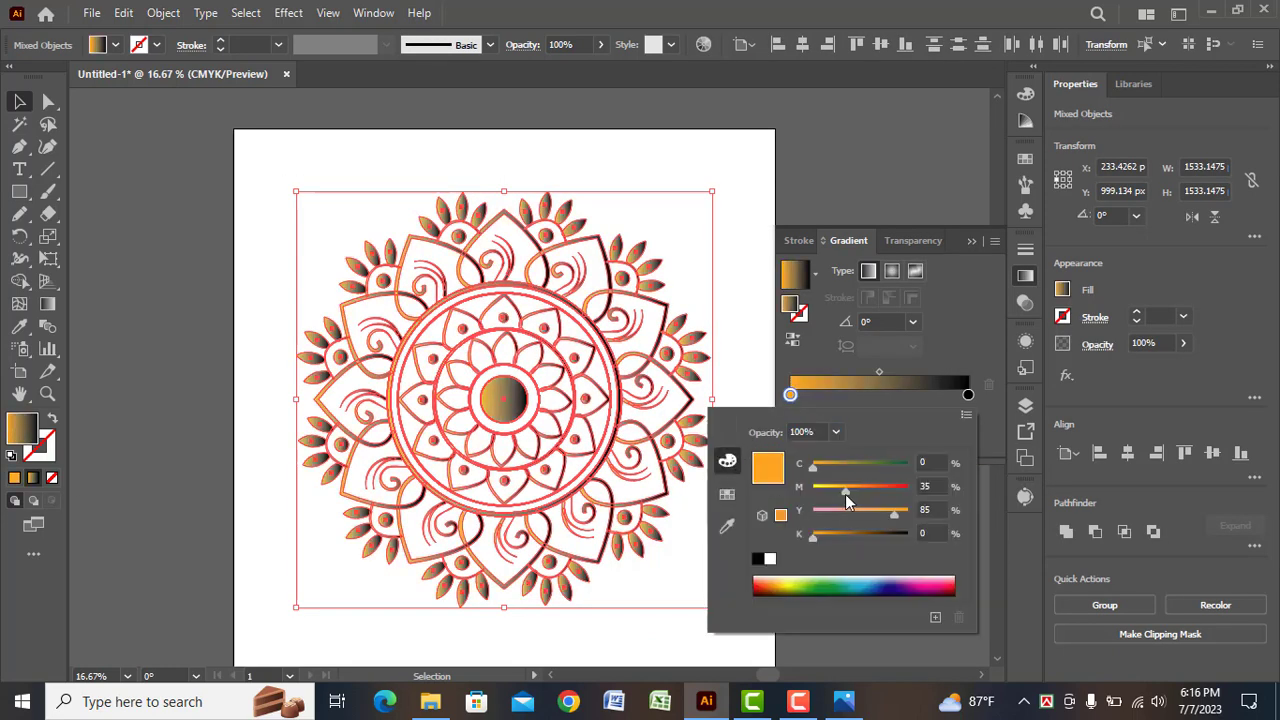
drag(845, 494, 818, 494)
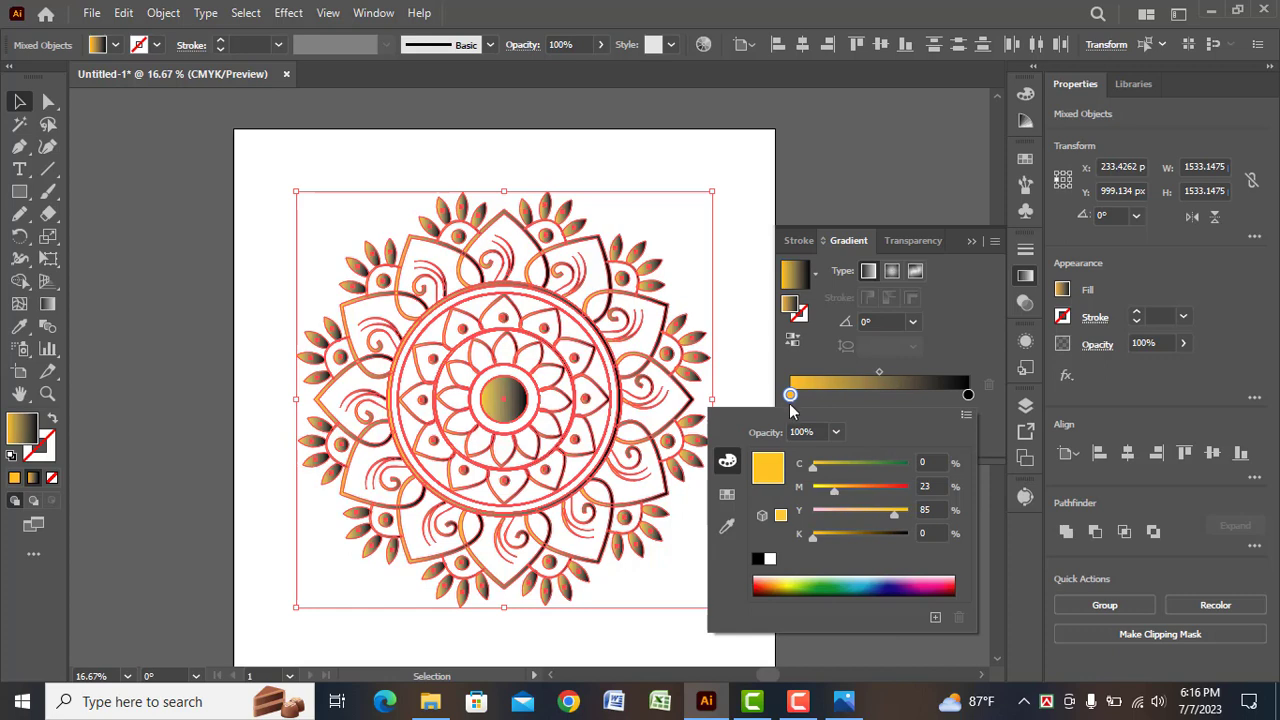
- Add a yellow stop in the middle of the gradient
click(825, 394)
drag(825, 394, 871, 394)
double_click(852, 394)
click(727, 494)
click(793, 455)
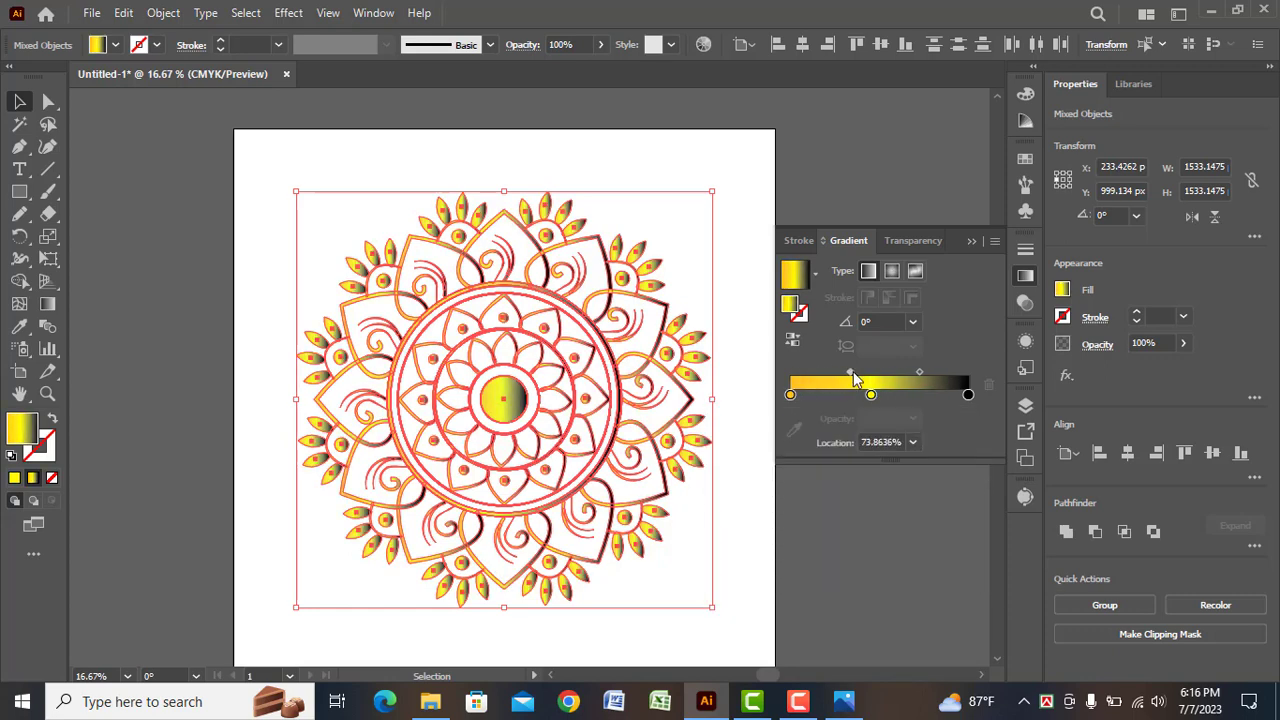
- Recolour the black right end stop to yellow and shift the gradient midpoint slightly left
double_click(967, 396)
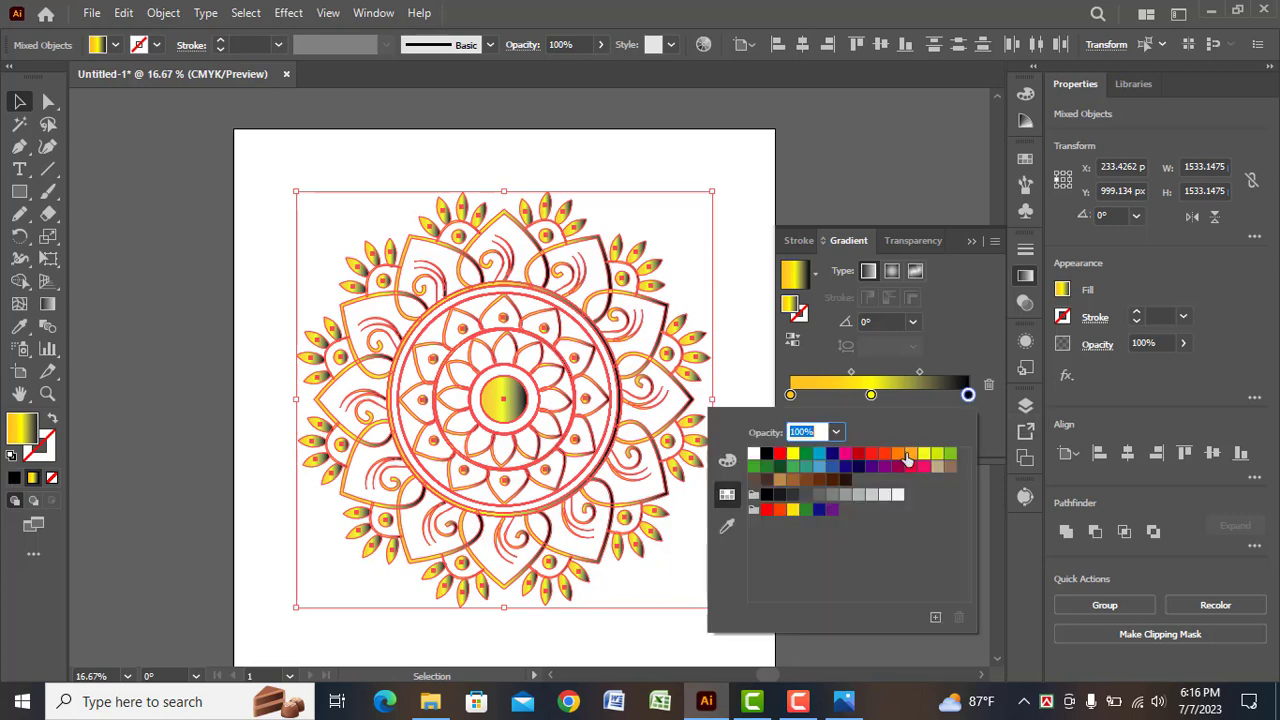
click(907, 458)
click(726, 463)
drag(837, 494, 835, 494)
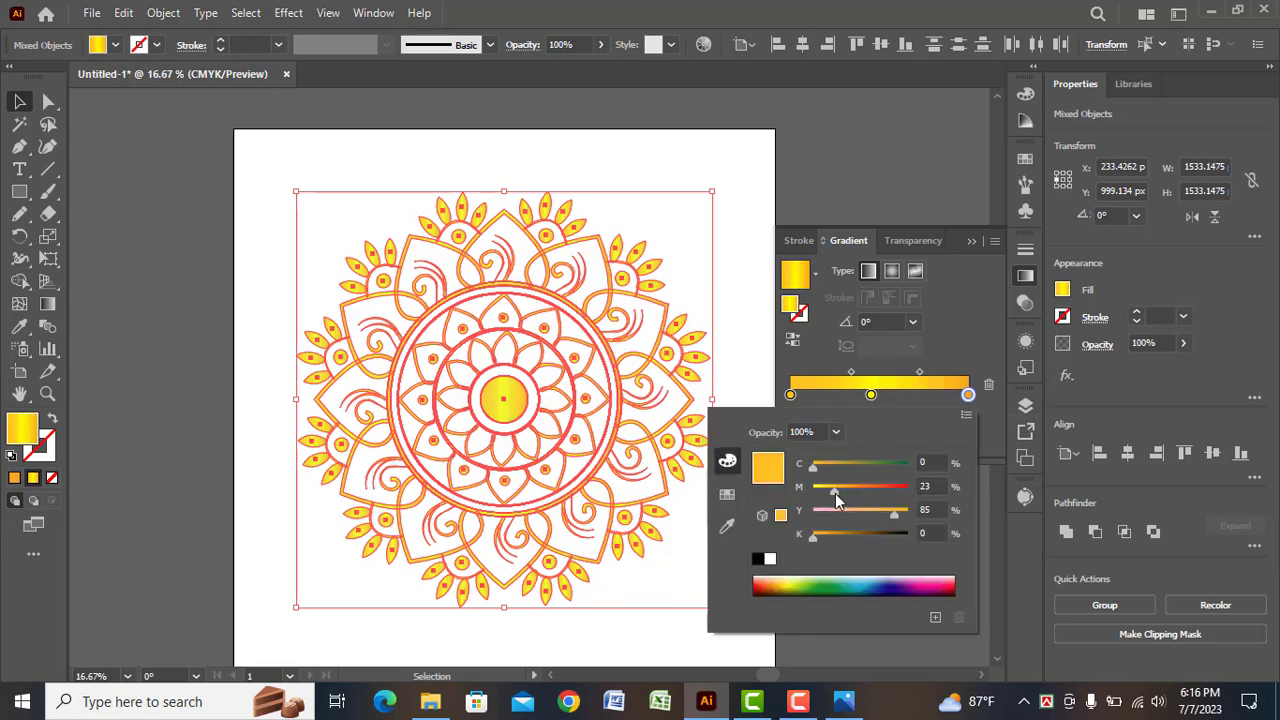
click(968, 396)
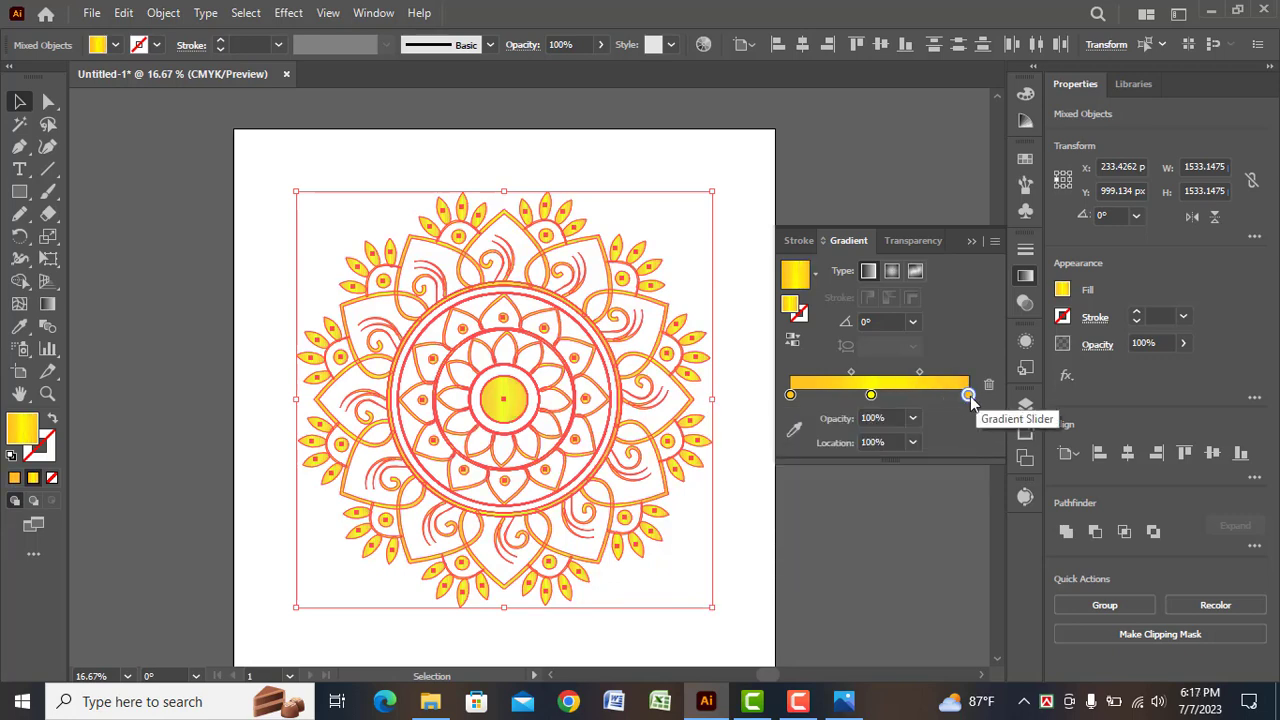
double_click(968, 396)
click(727, 494)
click(794, 455)
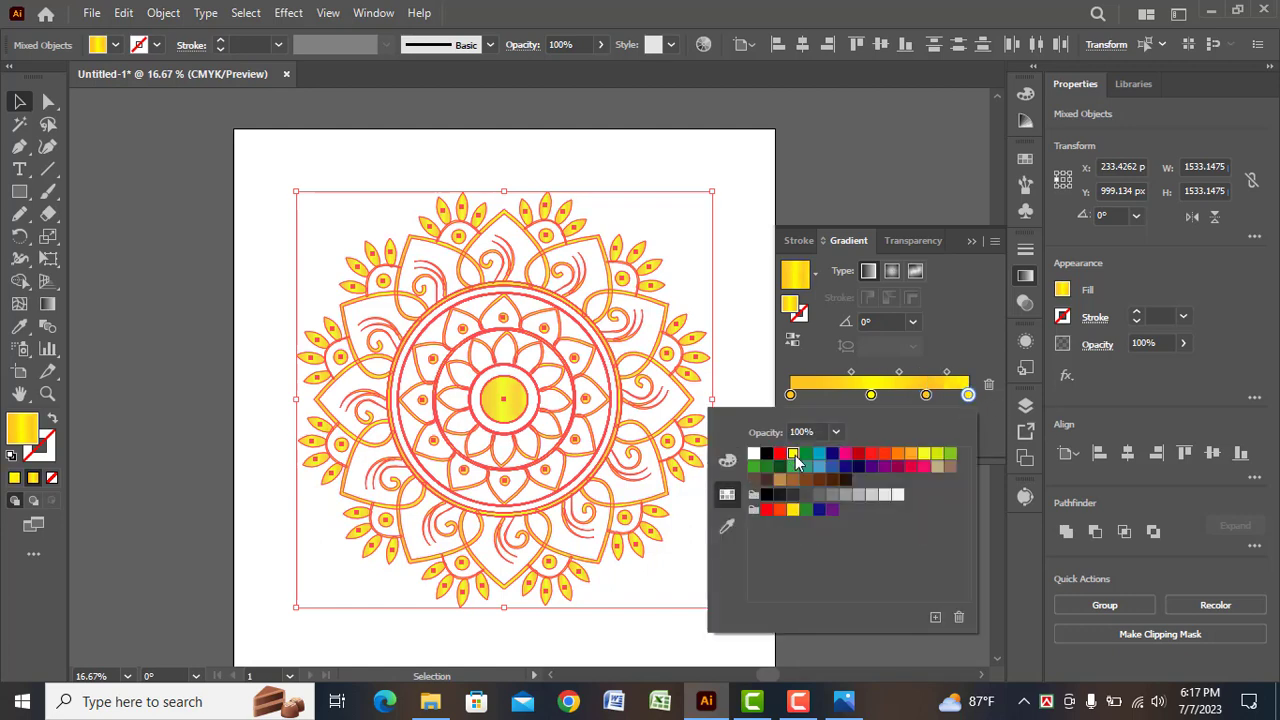
click(852, 372)
drag(899, 372, 891, 372)
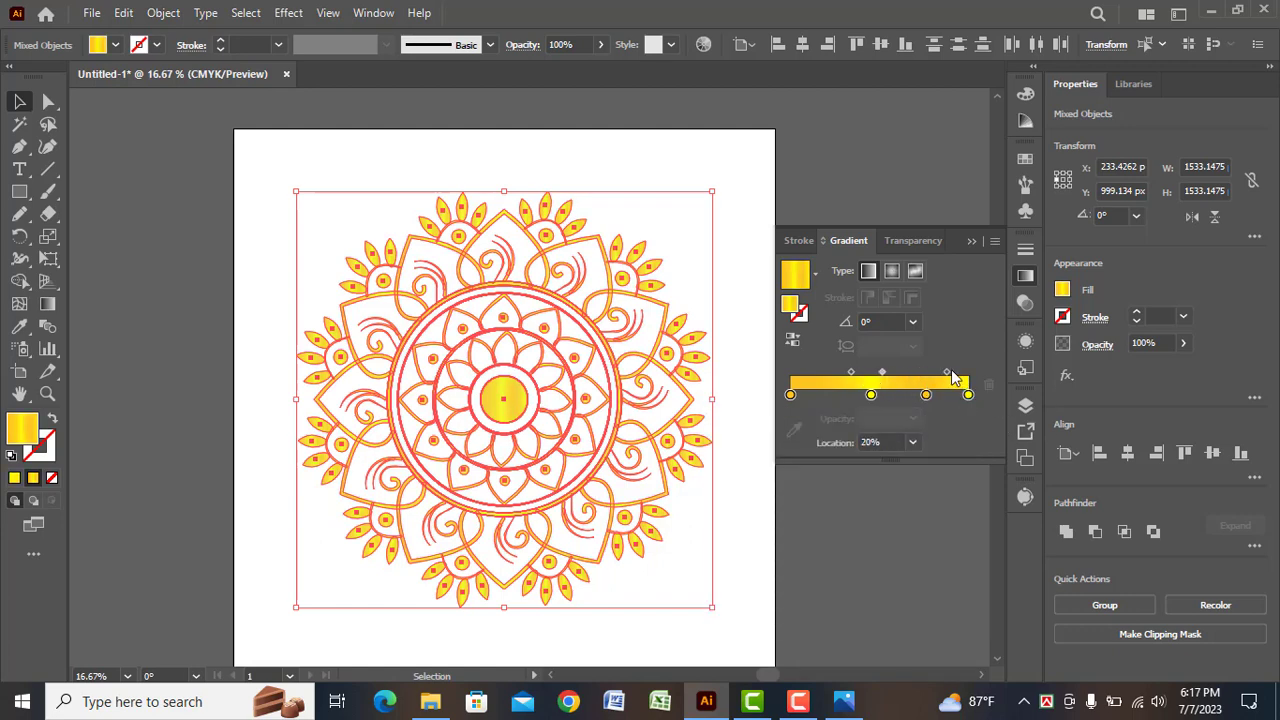
click(827, 556)
- Draw a 2000 × 2000 px square and fill it black
drag(19, 191, 80, 183)
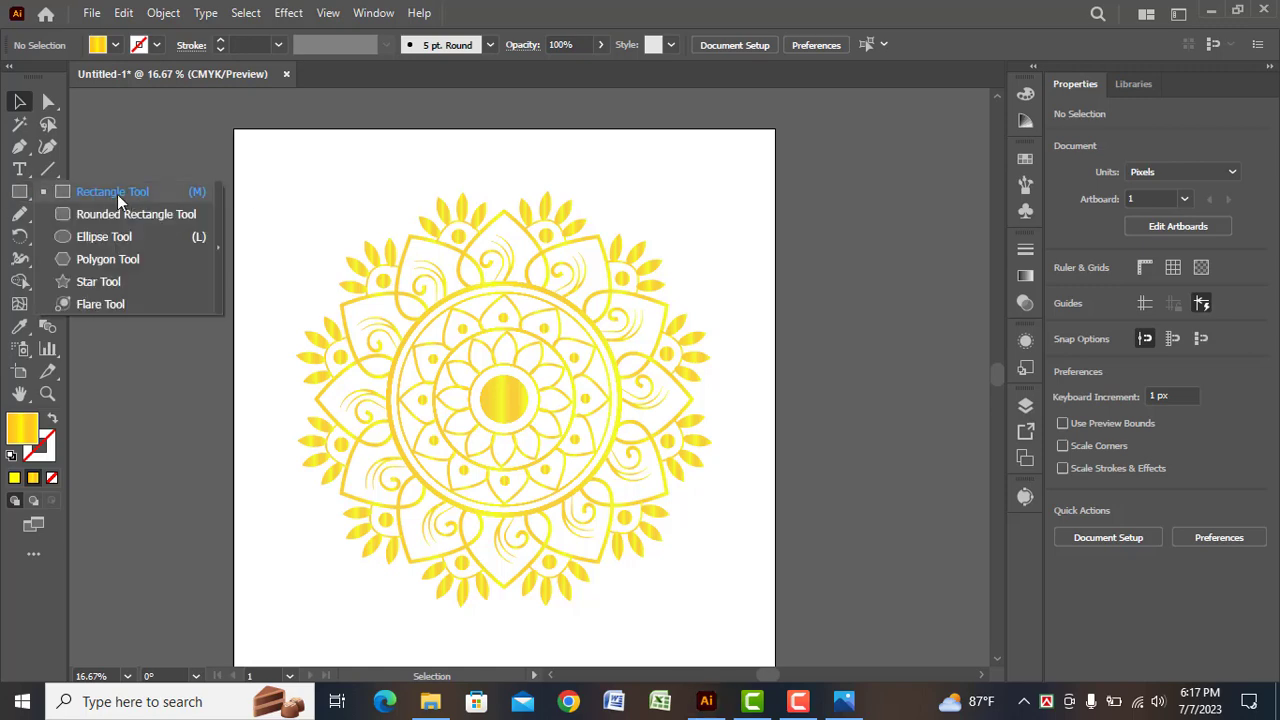
click(307, 205)
text(2000)
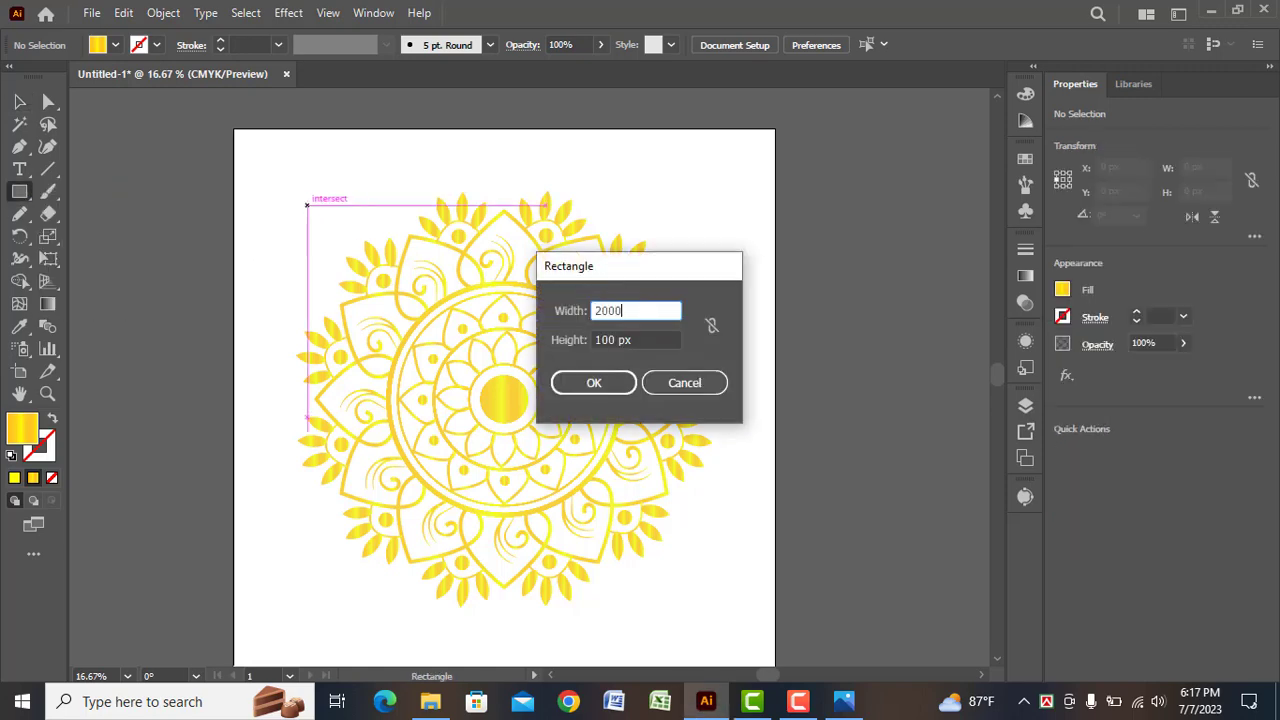
key(Tab)
click(612, 382)
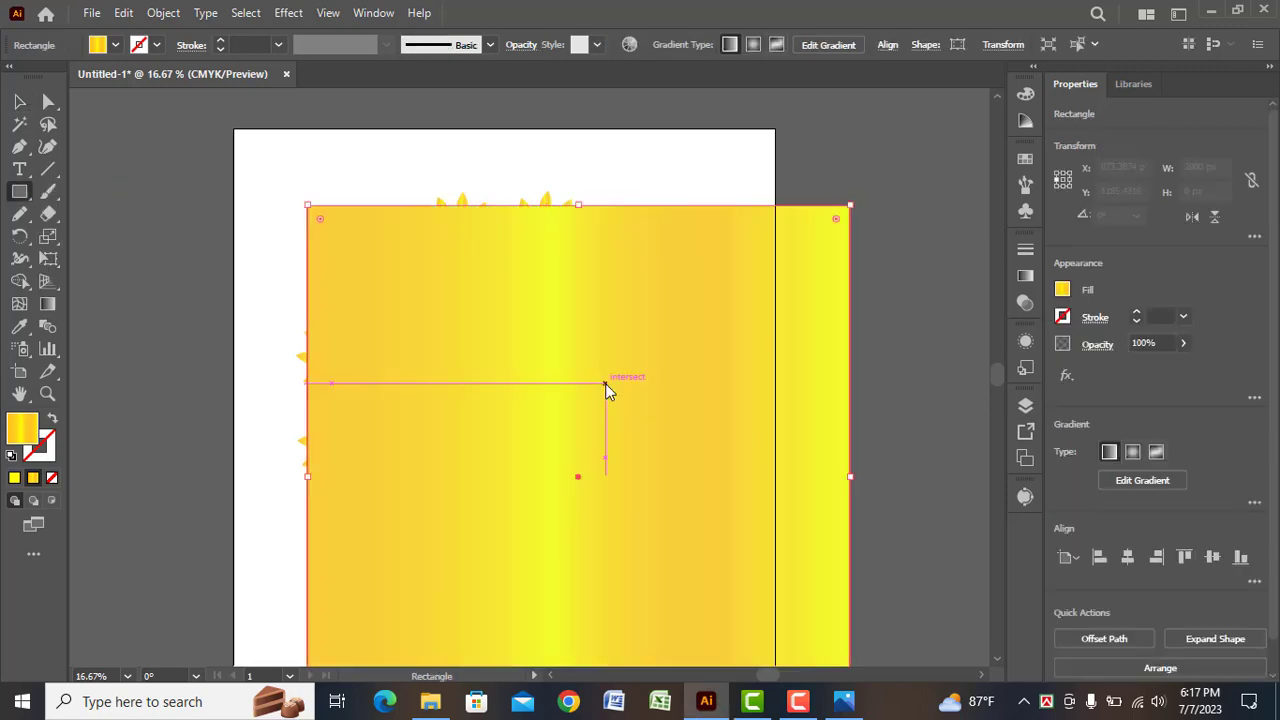
click(156, 44)
click(51, 77)
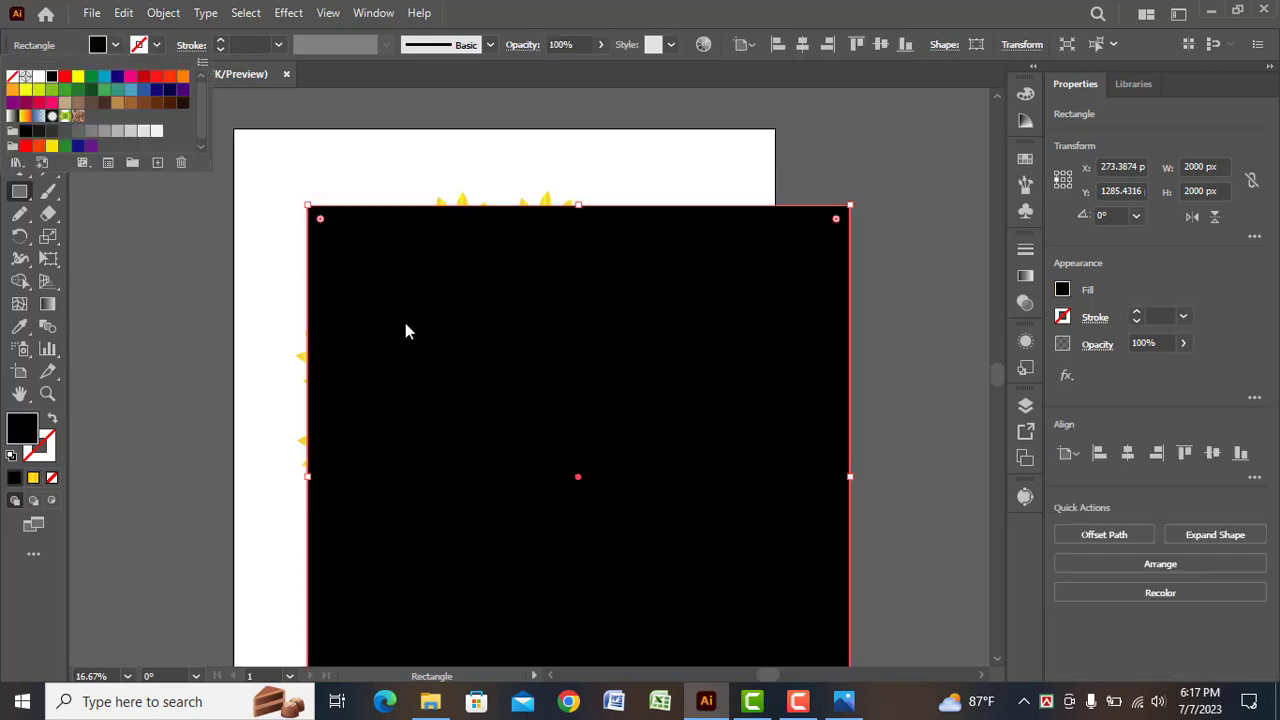
- Move the black square over the artboard, send it behind the mandala, and show Layers
key(v)
mouse_move(428, 314)
mouse_down()
mouse_move(676, 276)
mouse_move(614, 271)
mouse_up()
right_click(448, 247)
click(704, 648)
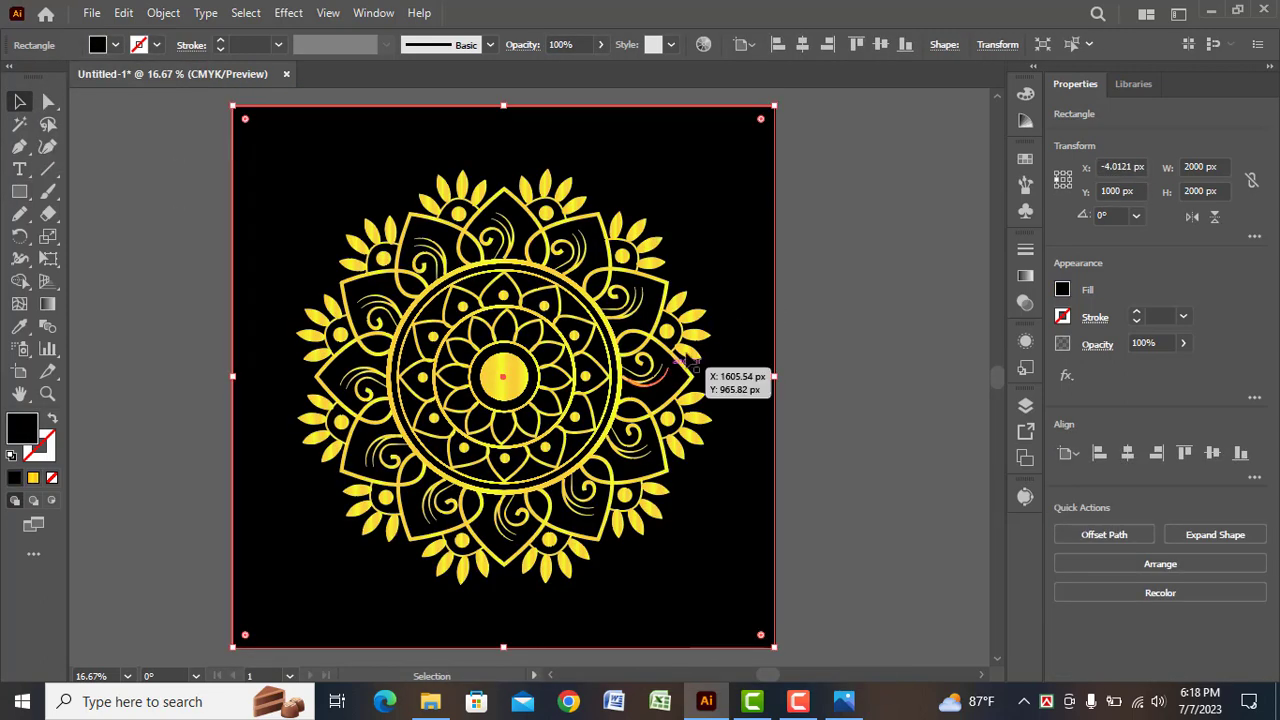
click(117, 234)
click(295, 202)
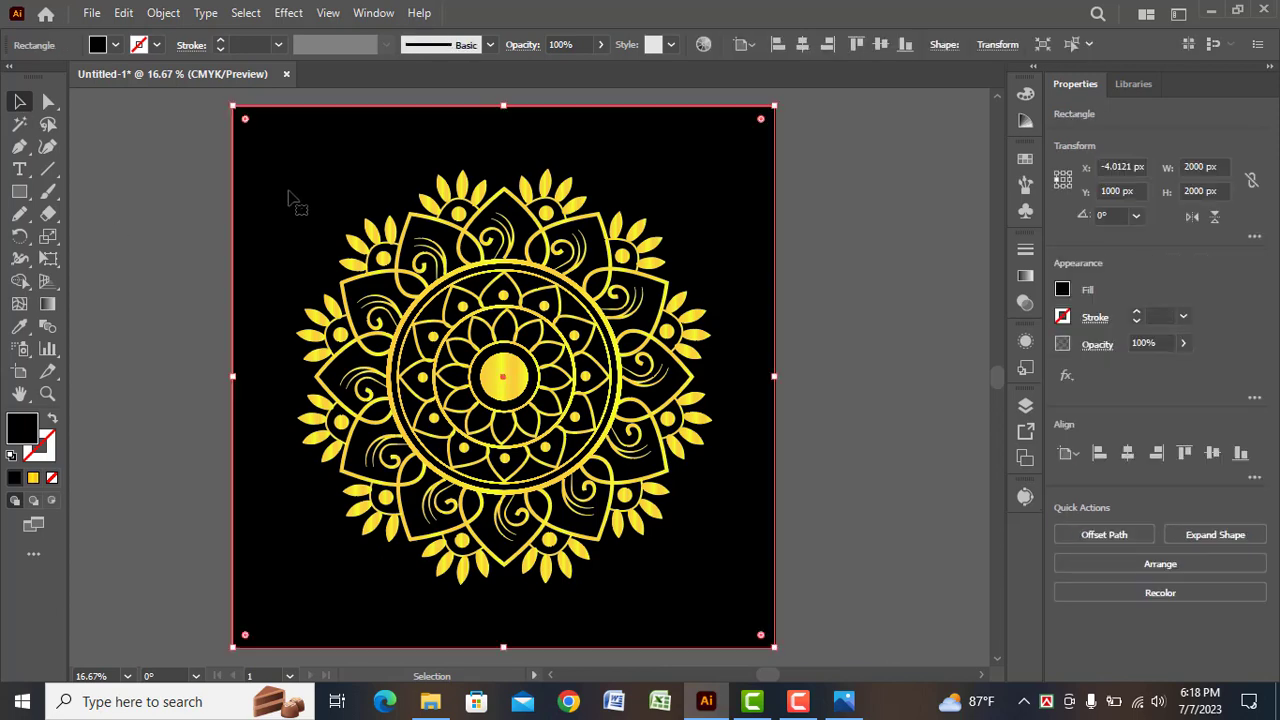
click(1025, 405)
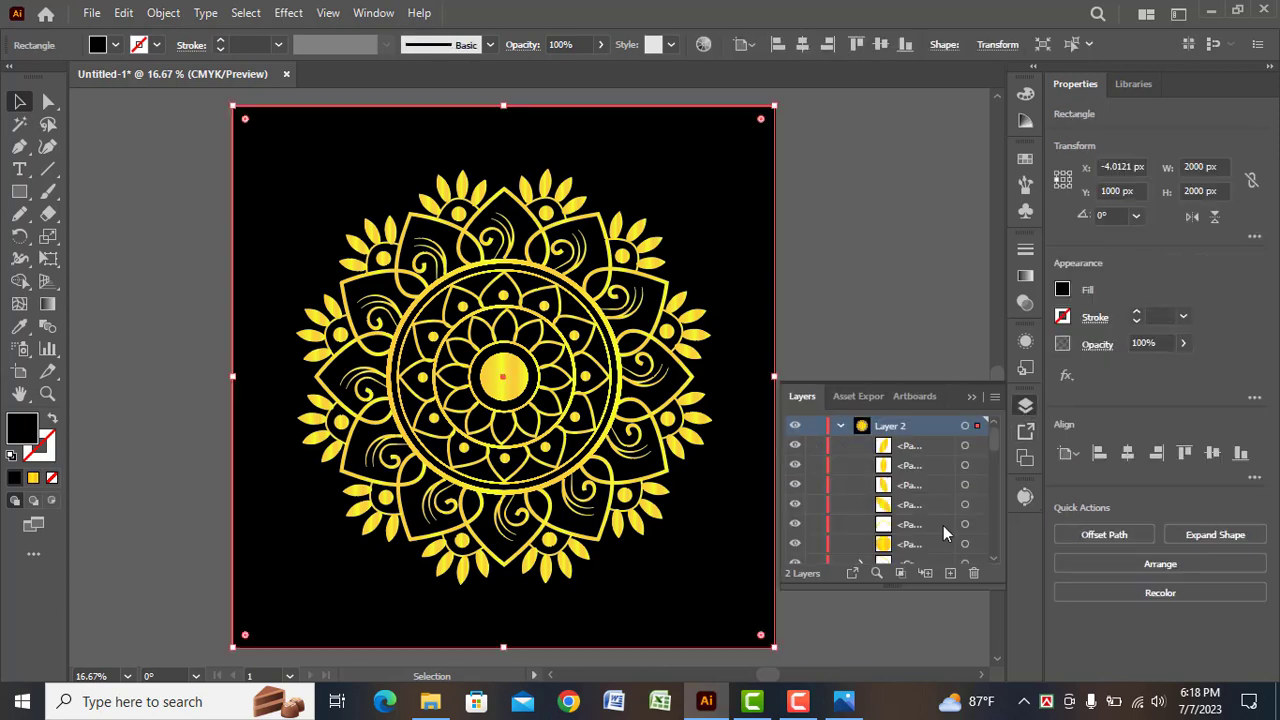